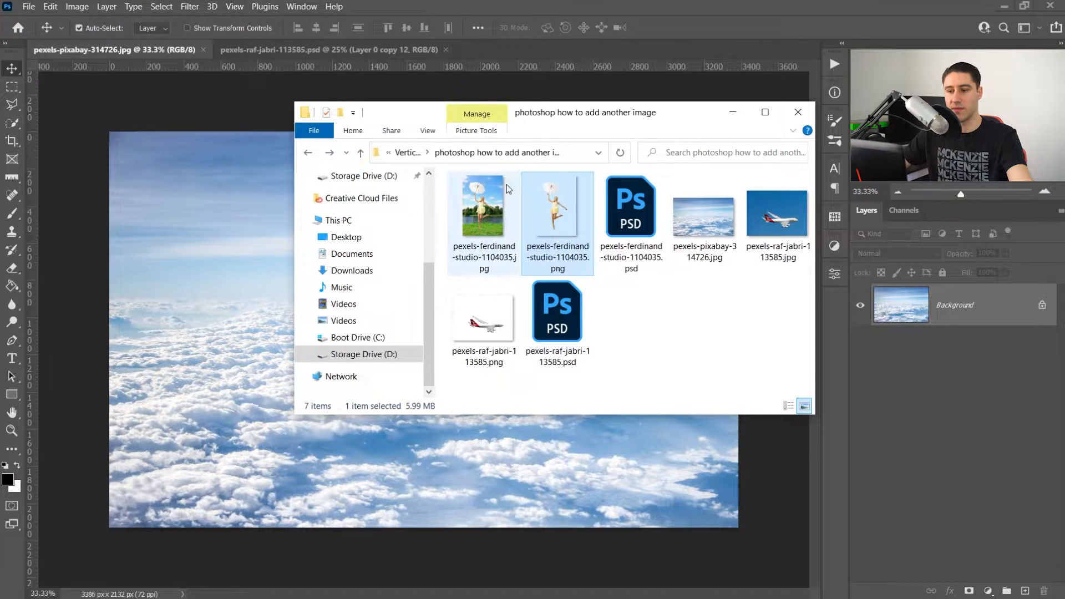
- Try placing pexels-ferdinand-studio-1104035.png onto the sky image and moving it slightly right, and undo the move and placement
{"action": "left_click_drag", "start_coordinate": [561, 199], "coordinate": [192, 234]}
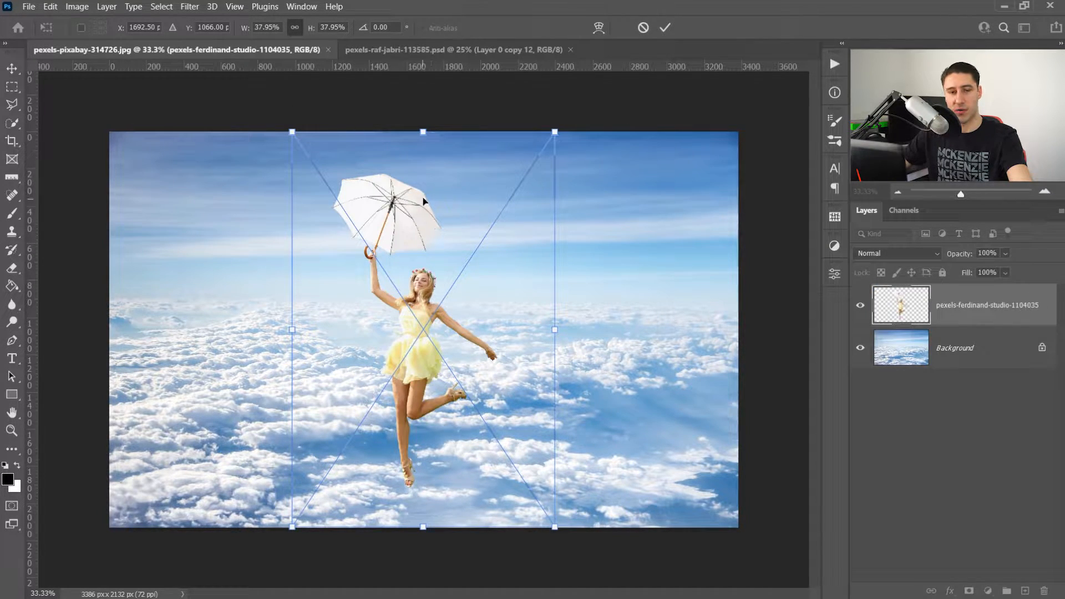
{"action": "key", "text": "Return"}
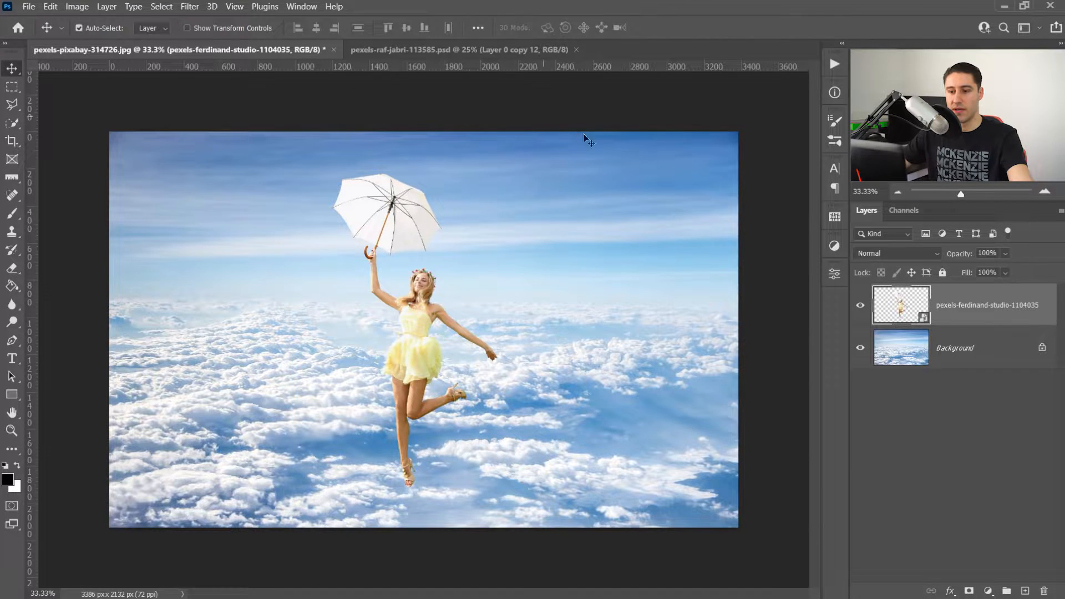
{"action": "left_click_drag", "start_coordinate": [387, 223], "coordinate": [414, 221]}
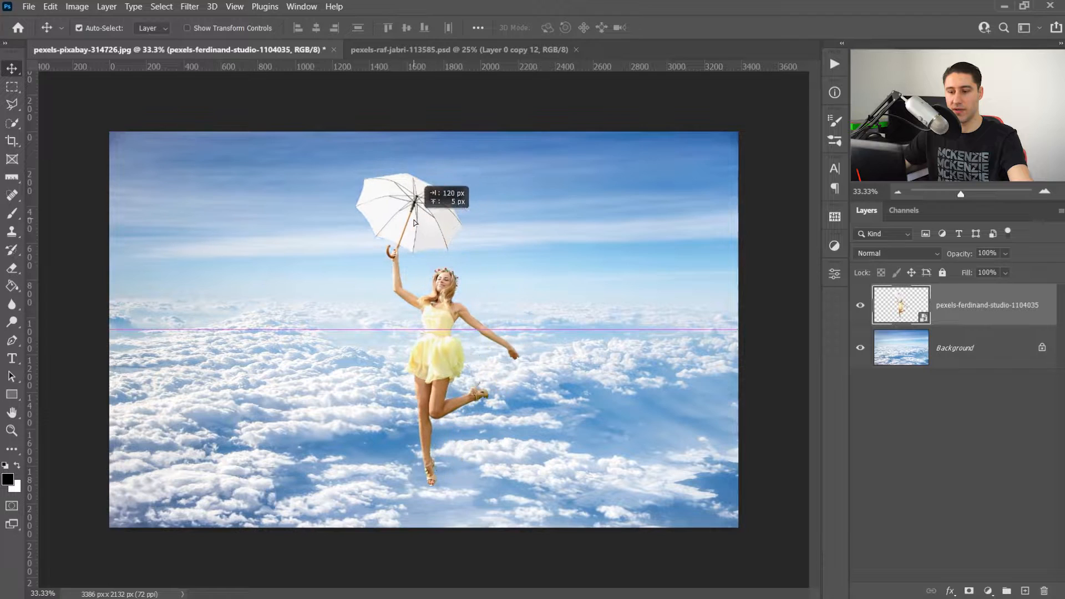
{"action": "key", "text": "ctrl+z"}
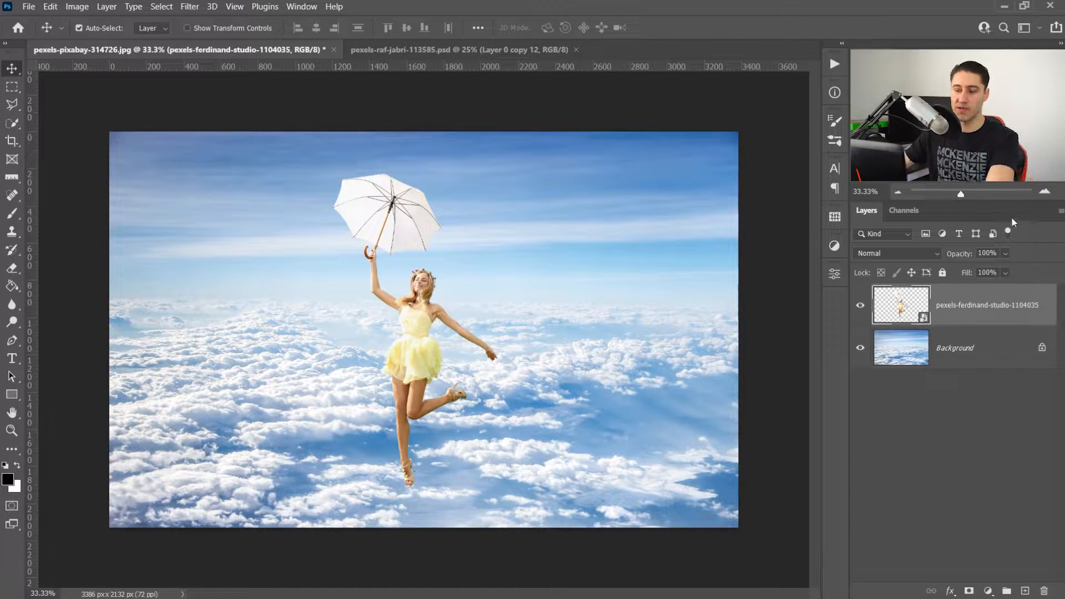
{"action": "key", "text": "ctrl+z"}
- Open pexels-ferdinand-studio-1104035.png as a separate document
{"action": "left_click", "coordinate": [28, 6]}
{"action": "left_click", "coordinate": [48, 35]}
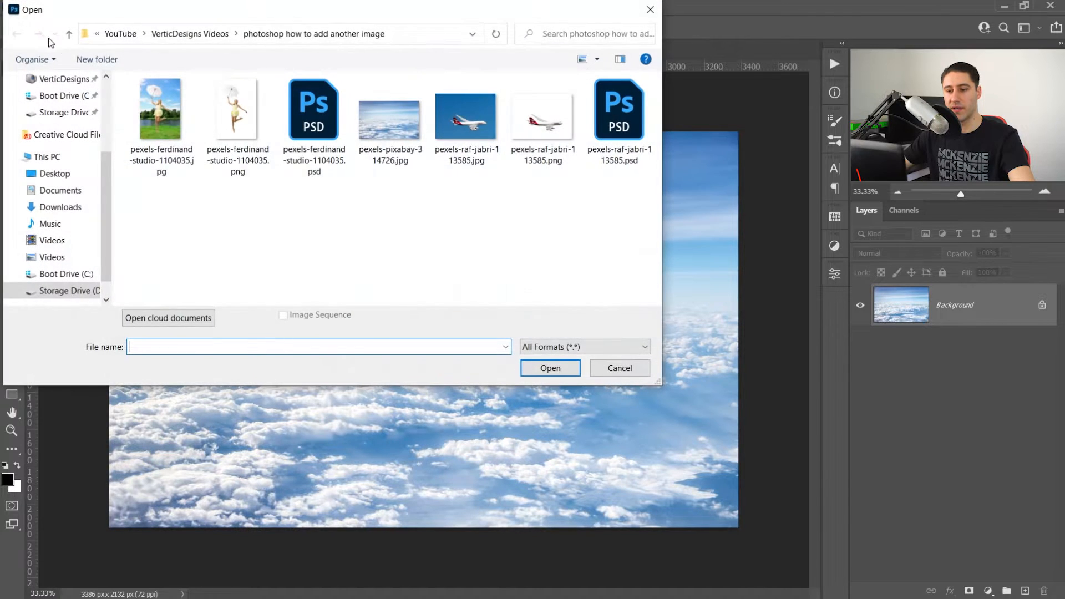
{"action": "left_click", "coordinate": [248, 106]}
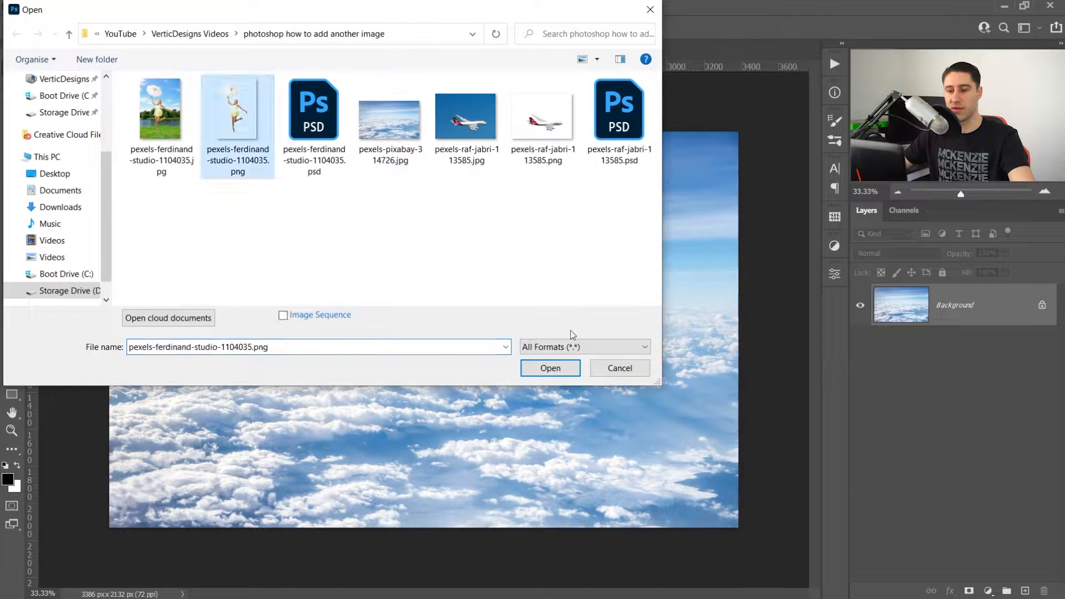
{"action": "left_click", "coordinate": [539, 368]}
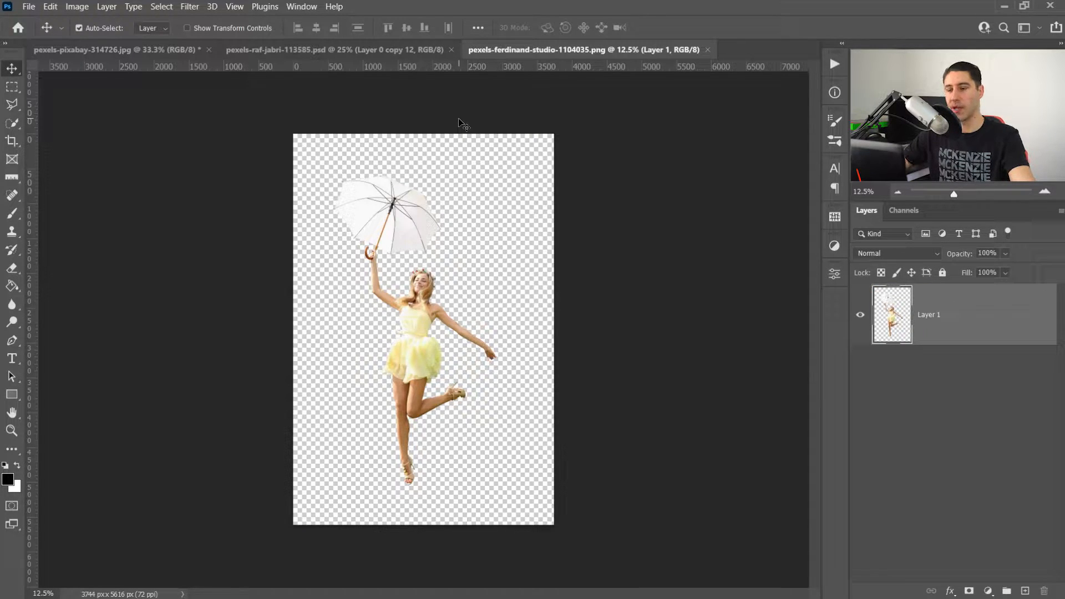
- Copy the woman layer from its own document onto the sky image in pexels-pixabay-314726.jpg, around the canvas centre
{"action": "left_click_drag", "start_coordinate": [461, 111], "coordinate": [470, 110]}
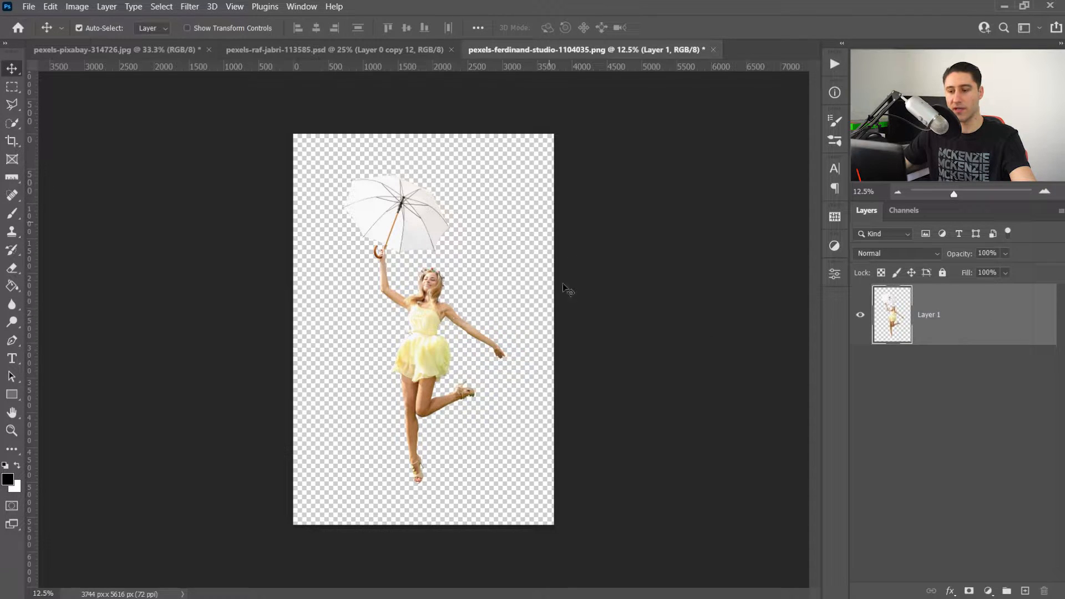
{"action": "left_click_drag", "start_coordinate": [422, 321], "coordinate": [172, 72]}
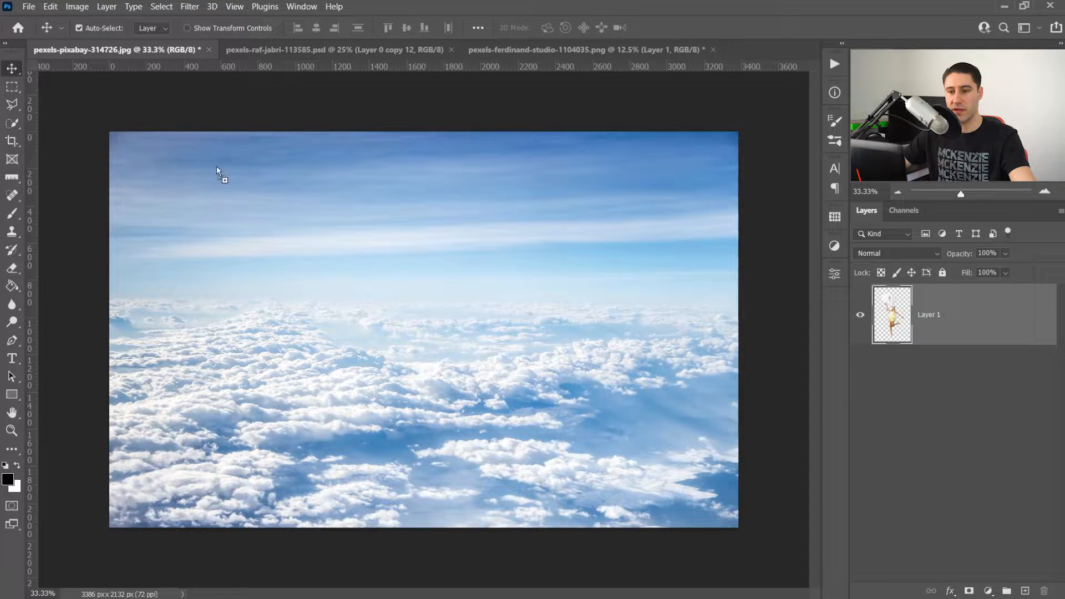
{"action": "left_click_drag", "start_coordinate": [179, 133], "coordinate": [397, 316]}
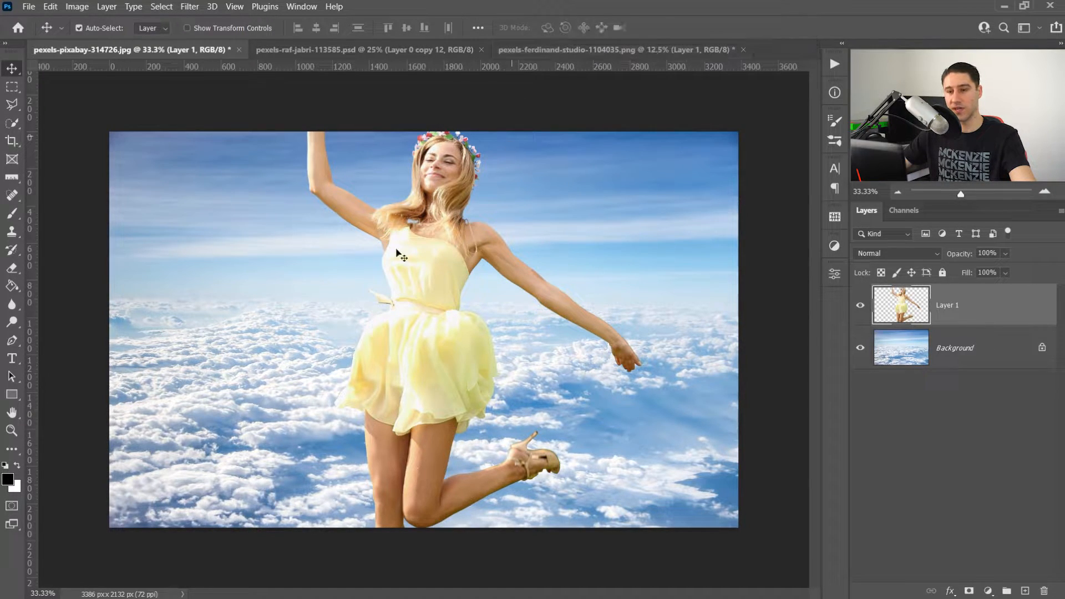
{"action": "mouse_move", "coordinate": [425, 268]}
{"action": "left_mouse_down"}
{"action": "mouse_move", "coordinate": [389, 233]}
{"action": "mouse_move", "coordinate": [399, 308]}
{"action": "mouse_move", "coordinate": [425, 263]}
{"action": "left_mouse_up"}
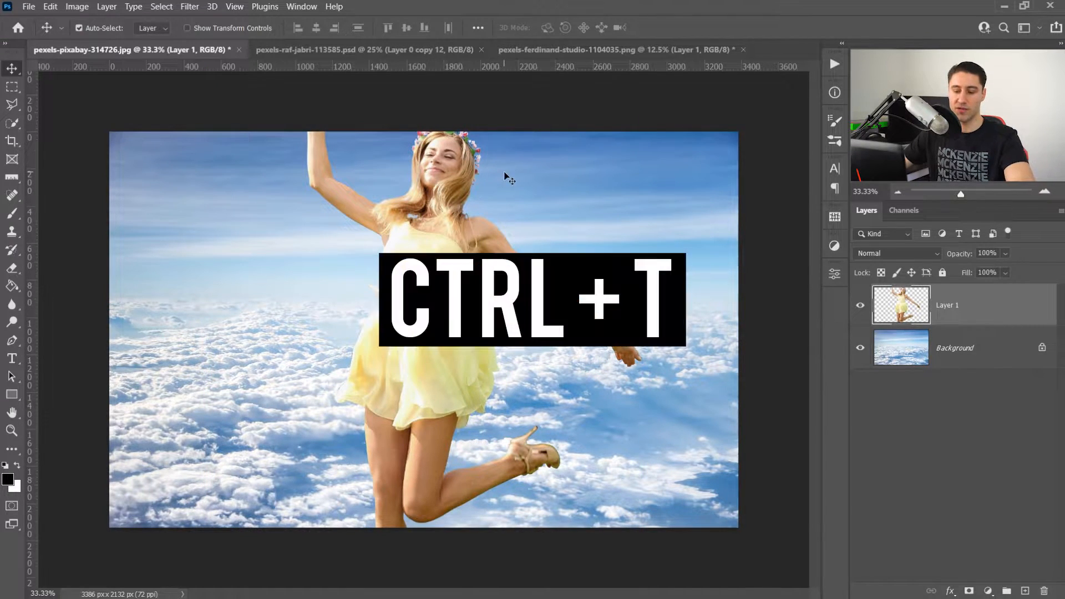
- Free-transform the woman layer to about 77% and position it horizontally centred with its umbrella at the canvas's upper edge
{"action": "key", "text": "ctrl+t"}
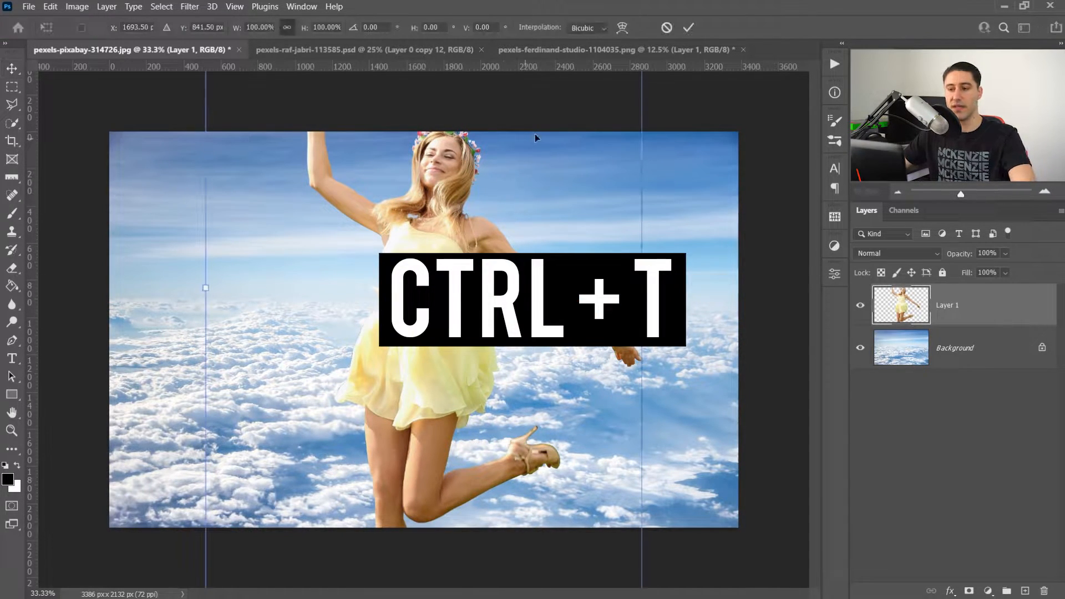
{"action": "left_click_drag", "start_coordinate": [441, 164], "coordinate": [417, 216]}
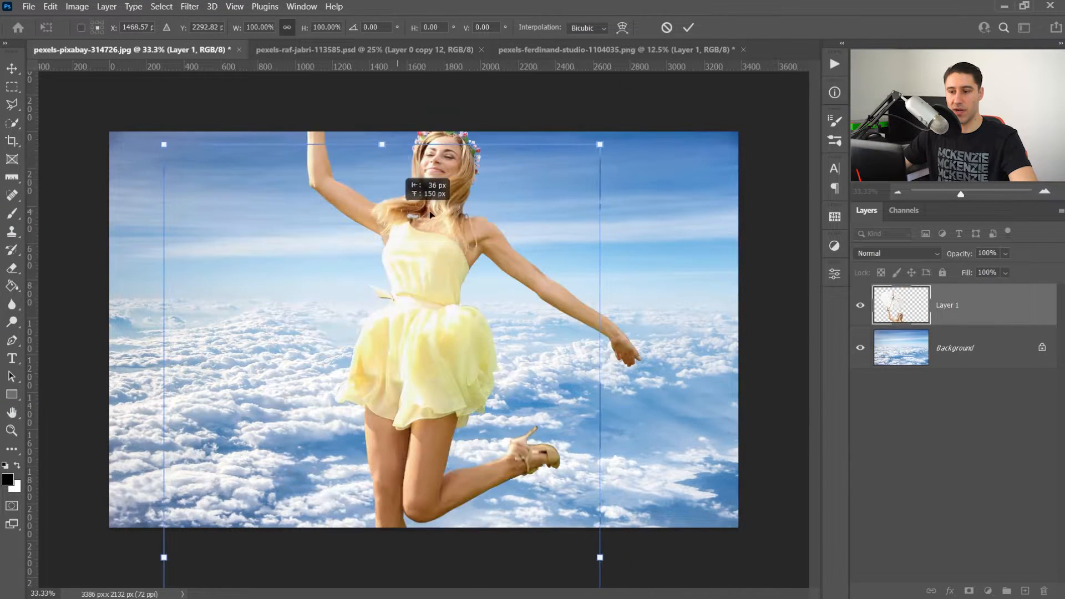
{"action": "left_click_drag", "start_coordinate": [598, 145], "coordinate": [426, 219]}
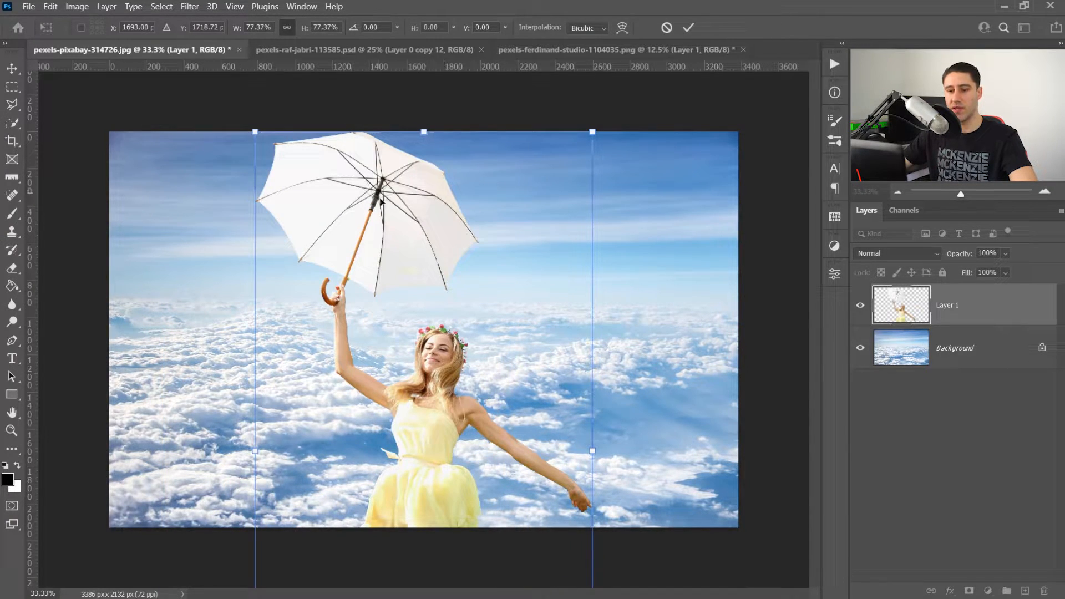
{"action": "key", "text": "Return"}
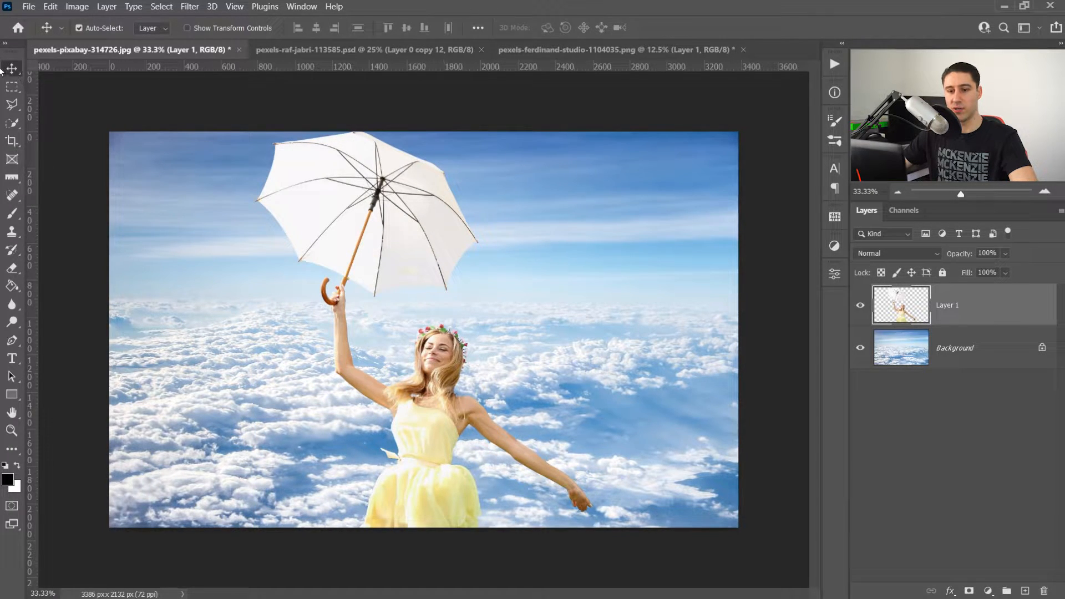
- Use the Move tool's transform controls to scale the woman to about 48% and centre her, and turn the controls off
{"action": "left_click", "coordinate": [187, 28]}
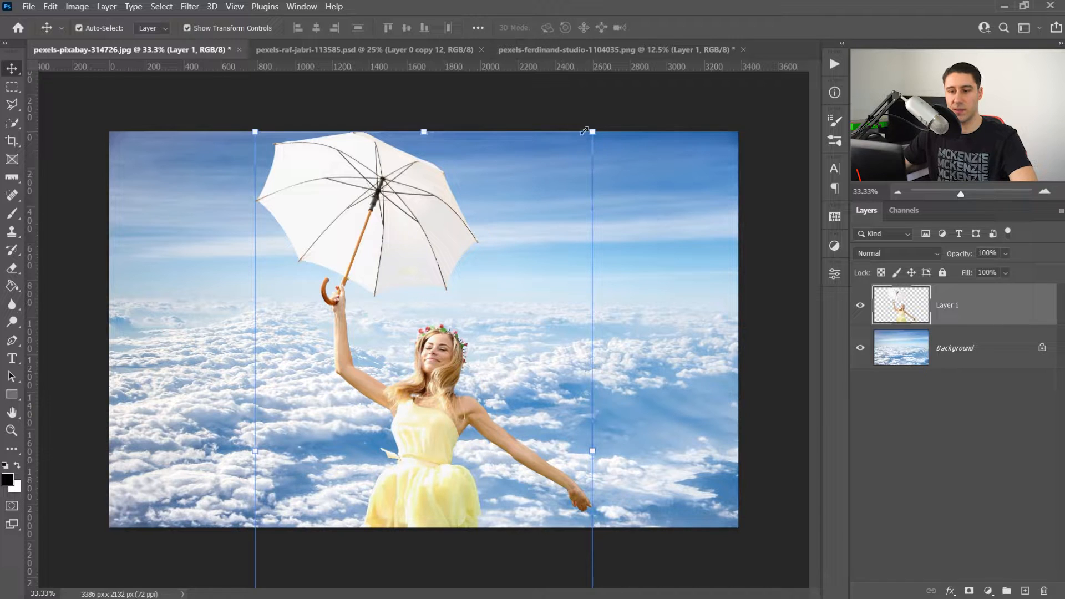
{"action": "left_click_drag", "start_coordinate": [591, 132], "coordinate": [548, 175]}
{"action": "left_click_drag", "start_coordinate": [471, 238], "coordinate": [489, 173]}
{"action": "left_click_drag", "start_coordinate": [586, 147], "coordinate": [470, 262]}
{"action": "left_click_drag", "start_coordinate": [431, 332], "coordinate": [443, 151]}
{"action": "left_click_drag", "start_coordinate": [531, 105], "coordinate": [444, 212]}
{"action": "left_click_drag", "start_coordinate": [405, 251], "coordinate": [433, 217]}
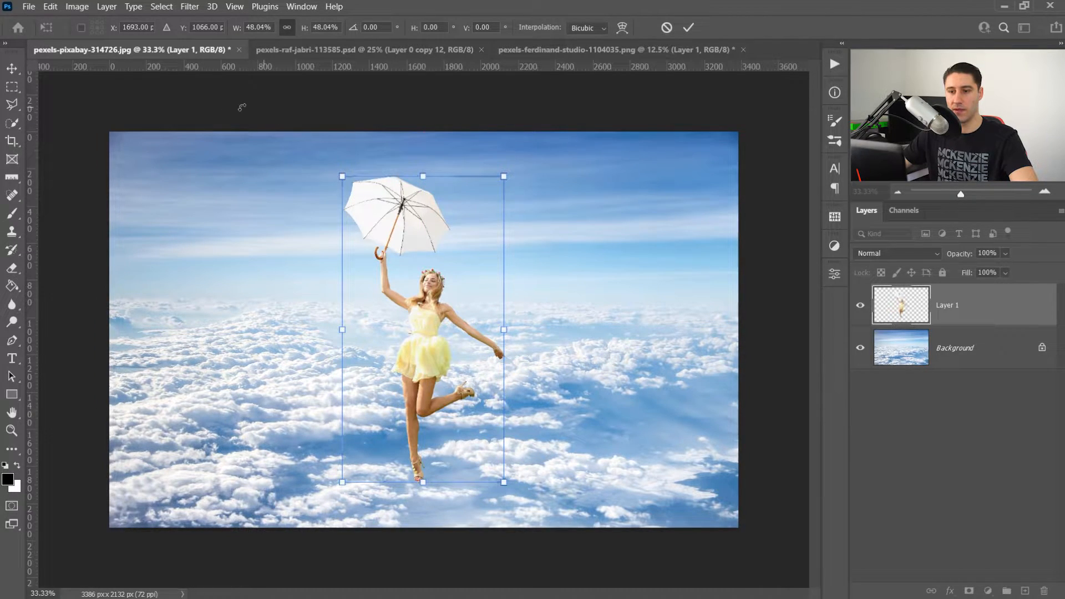
{"action": "key", "text": "Return"}
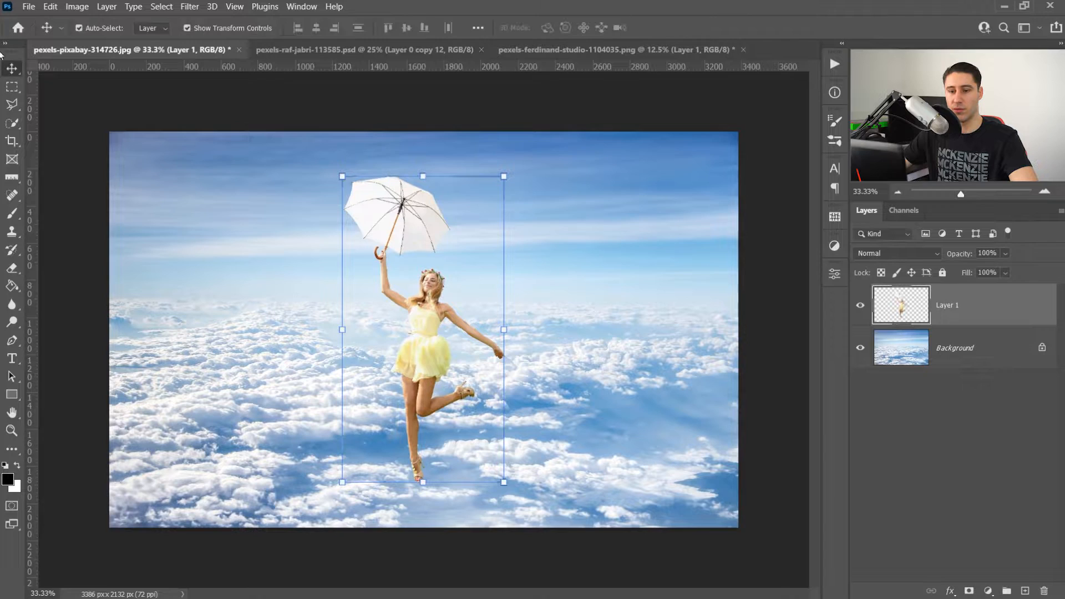
{"action": "left_click", "coordinate": [187, 28]}
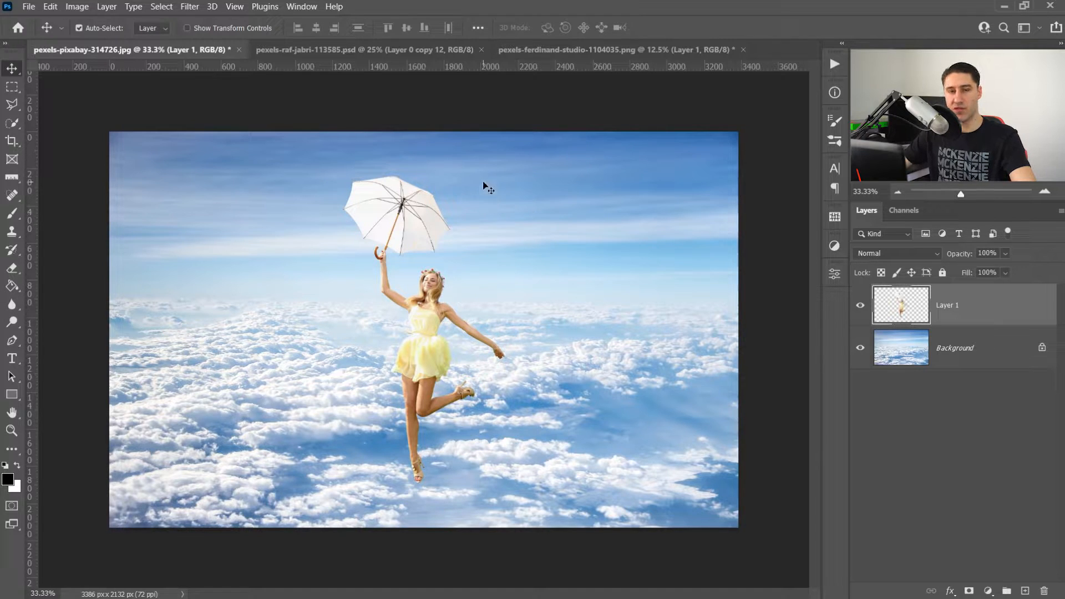
- Copy the airplane layer from pexels-raf-jabri-113585.psd onto the sky image in pexels-pixabay-314726.jpg
{"action": "left_click", "coordinate": [298, 50]}
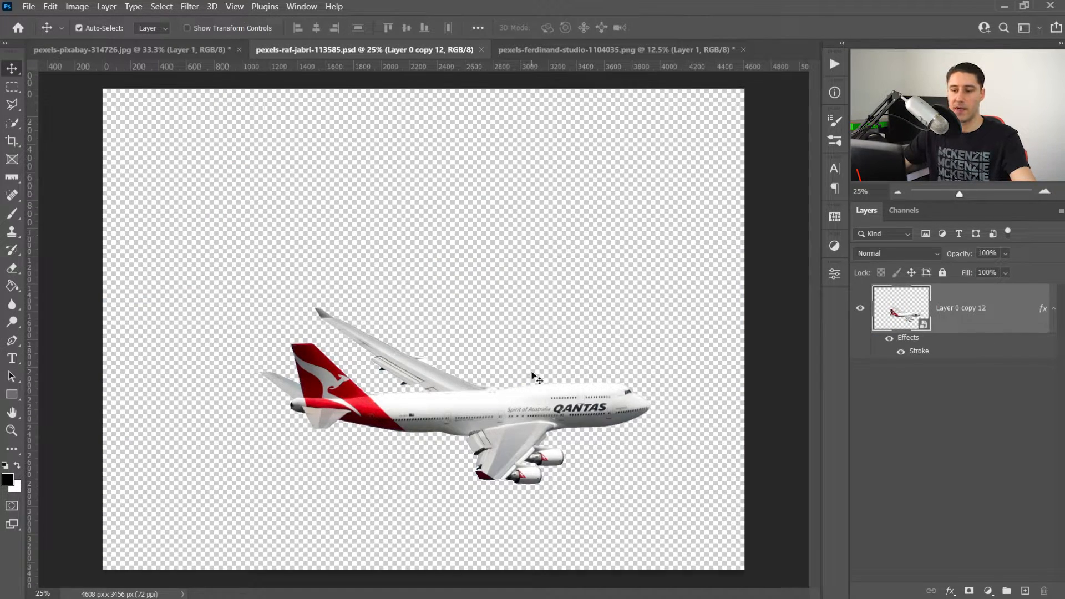
{"action": "left_click_drag", "start_coordinate": [522, 416], "coordinate": [181, 45]}
{"action": "left_click_drag", "start_coordinate": [329, 172], "coordinate": [434, 310]}
- Free-transform the airplane layer to about 27% and place it to the right of the woman, just above the clouds
{"action": "key", "text": "ctrl"}
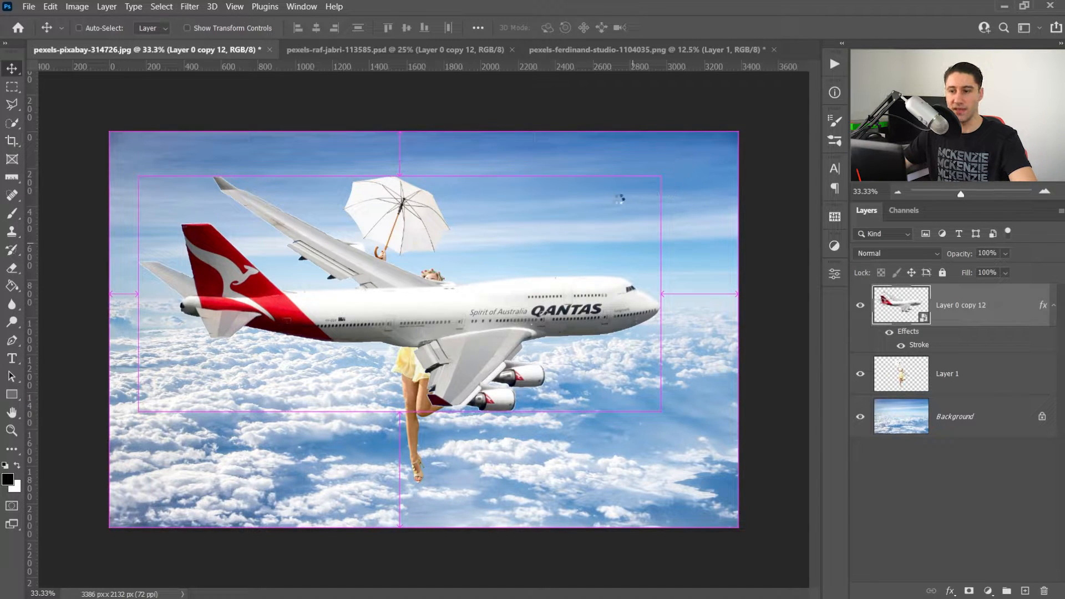
{"action": "key", "text": "ctrl+t"}
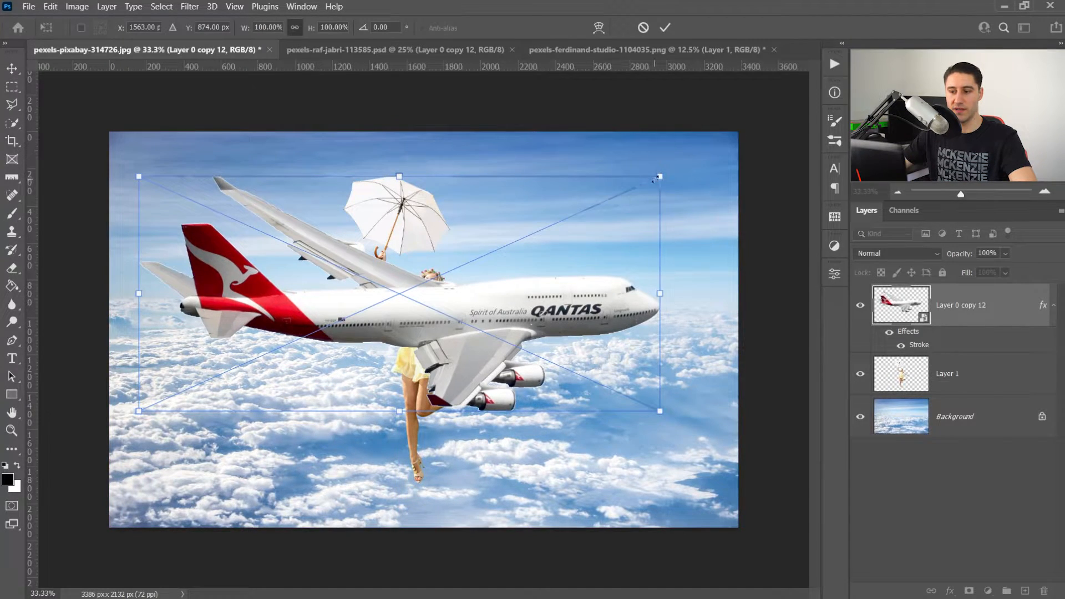
{"action": "left_click_drag", "start_coordinate": [660, 176], "coordinate": [334, 317]}
{"action": "left_click_drag", "start_coordinate": [312, 380], "coordinate": [671, 309]}
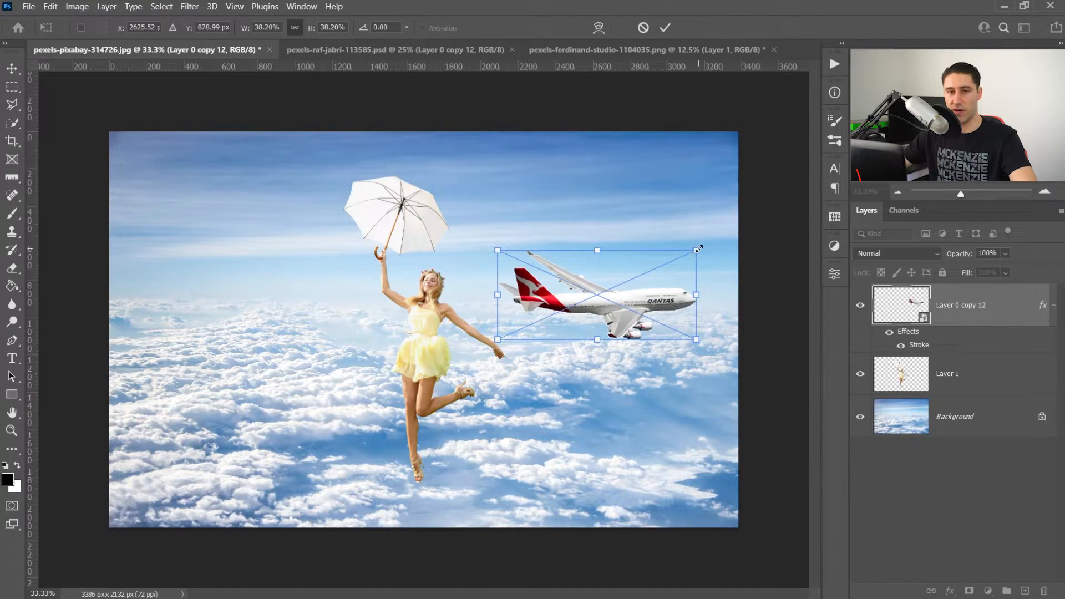
{"action": "left_click_drag", "start_coordinate": [698, 249], "coordinate": [692, 273]}
{"action": "left_click_drag", "start_coordinate": [664, 306], "coordinate": [667, 313]}
{"action": "left_click_drag", "start_coordinate": [700, 267], "coordinate": [648, 321]}
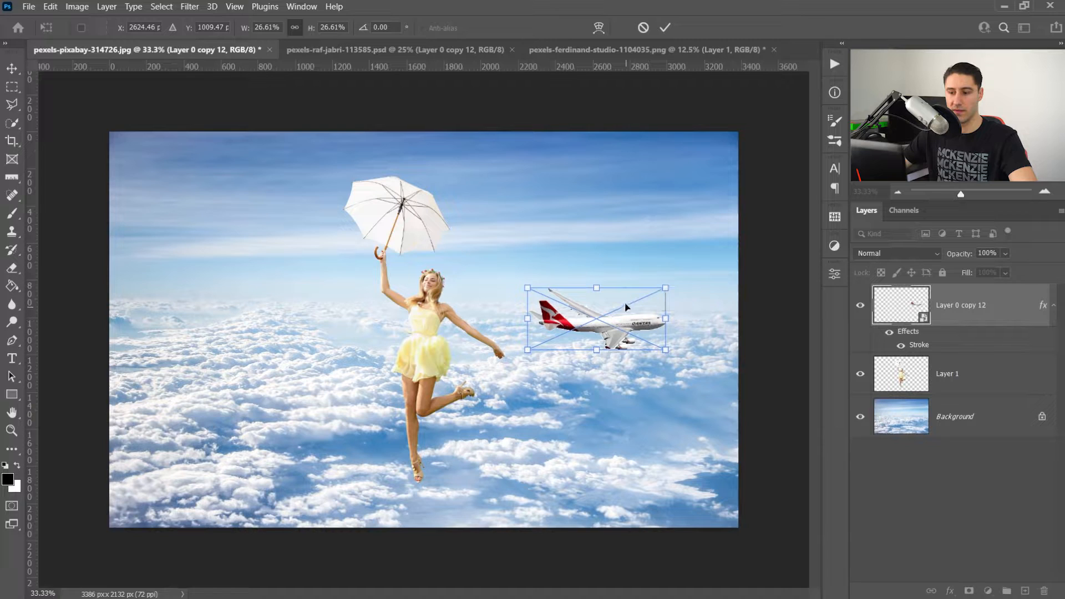
{"action": "key", "text": "Return"}
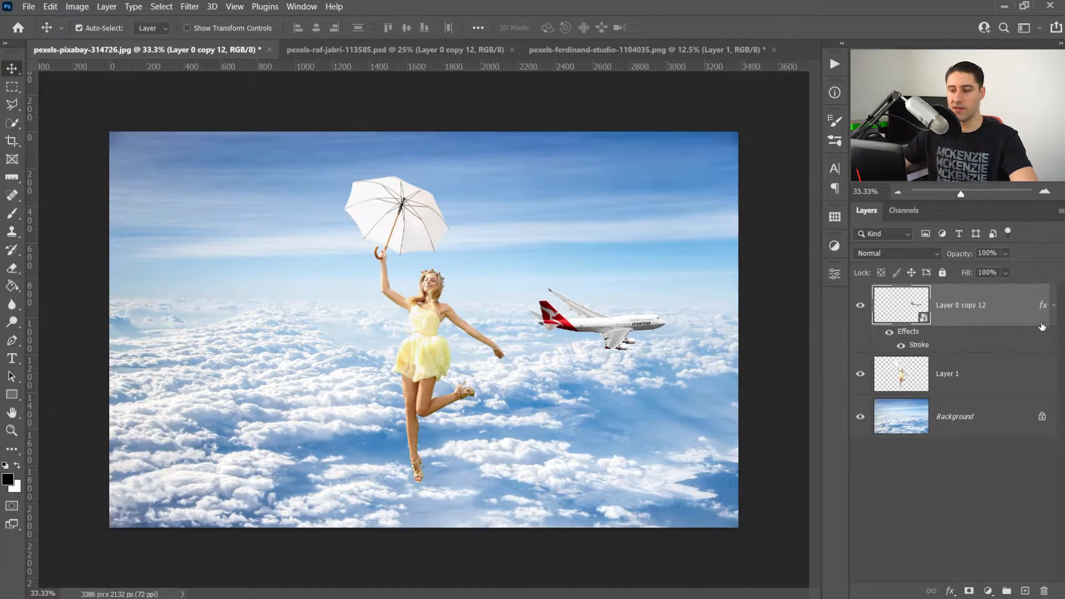
- Collapse the airplane layer's effects list and move that layer below the woman's layer in the stacking order
{"action": "left_click", "coordinate": [1054, 306]}
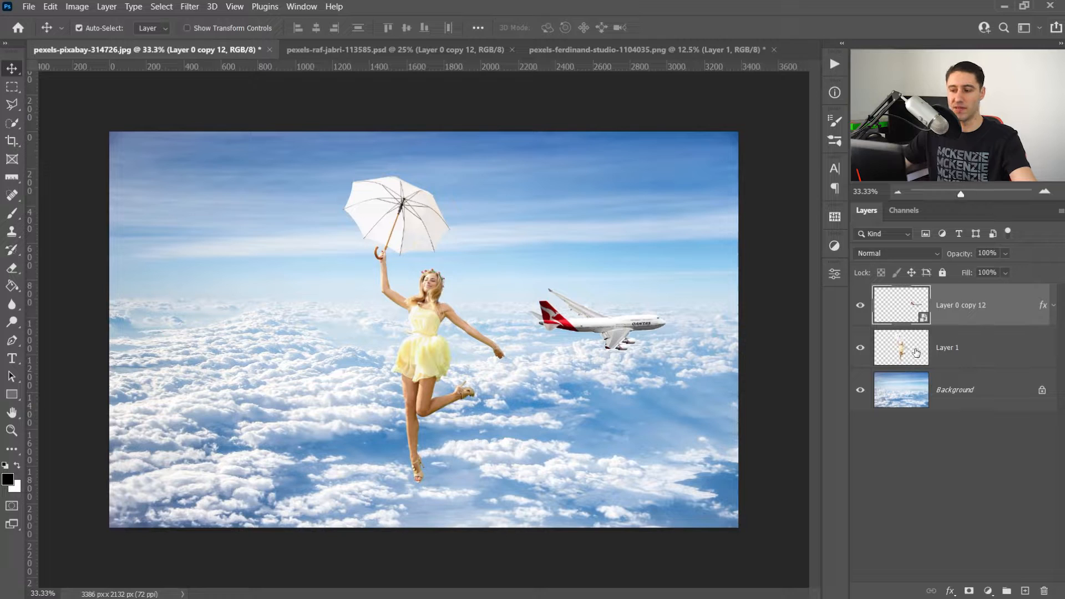
{"action": "left_click", "coordinate": [963, 359]}
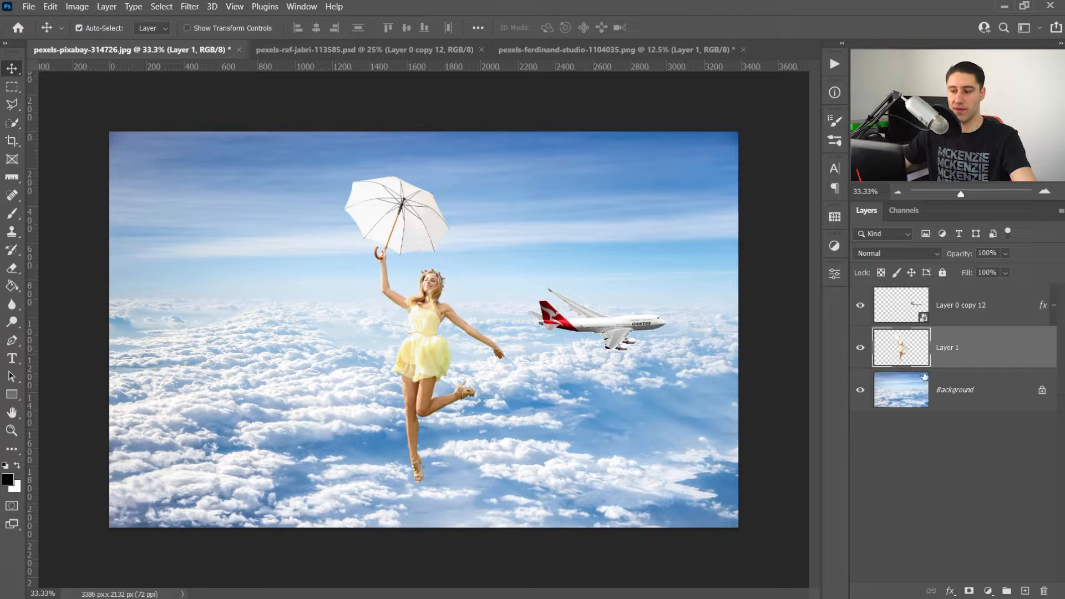
{"action": "left_click", "coordinate": [890, 322]}
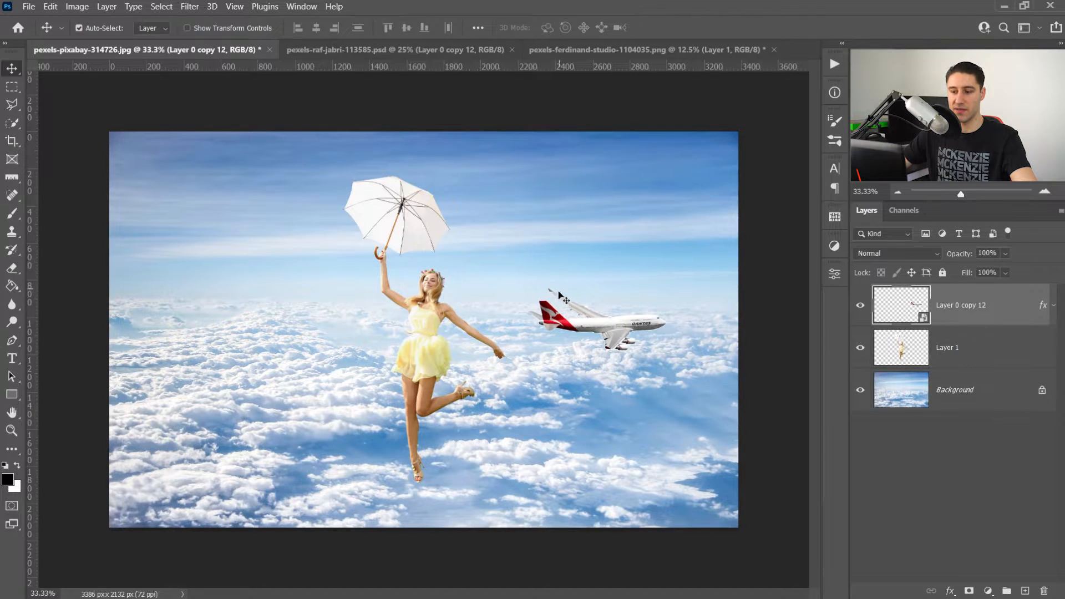
{"action": "left_click_drag", "start_coordinate": [972, 315], "coordinate": [970, 366]}
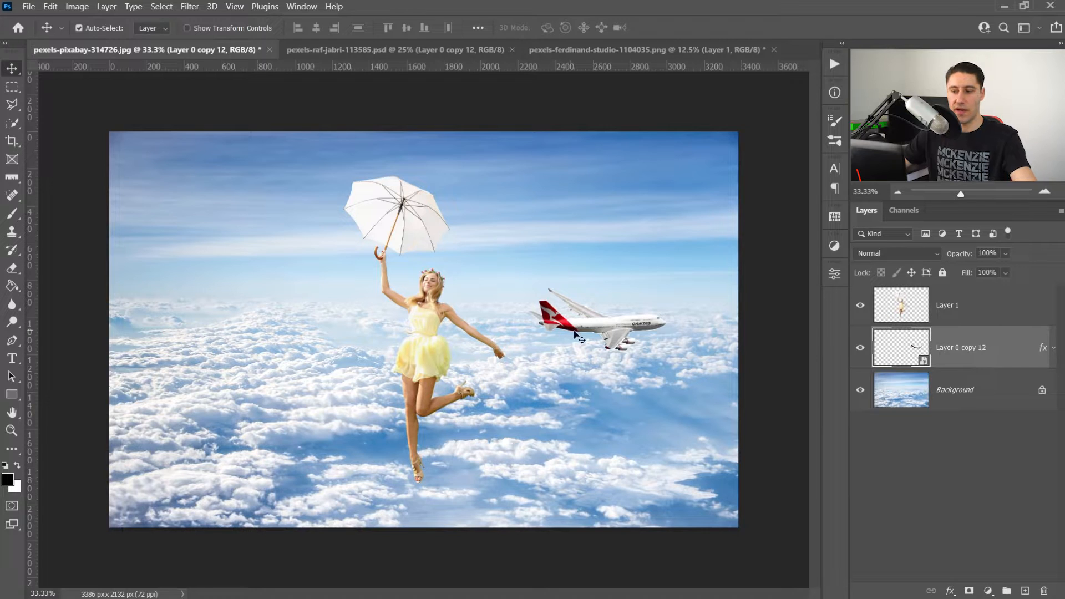
- Adjust the airplane's position to the right of the woman and free-transform it slightly smaller
{"action": "left_click_drag", "start_coordinate": [568, 331], "coordinate": [615, 331]}
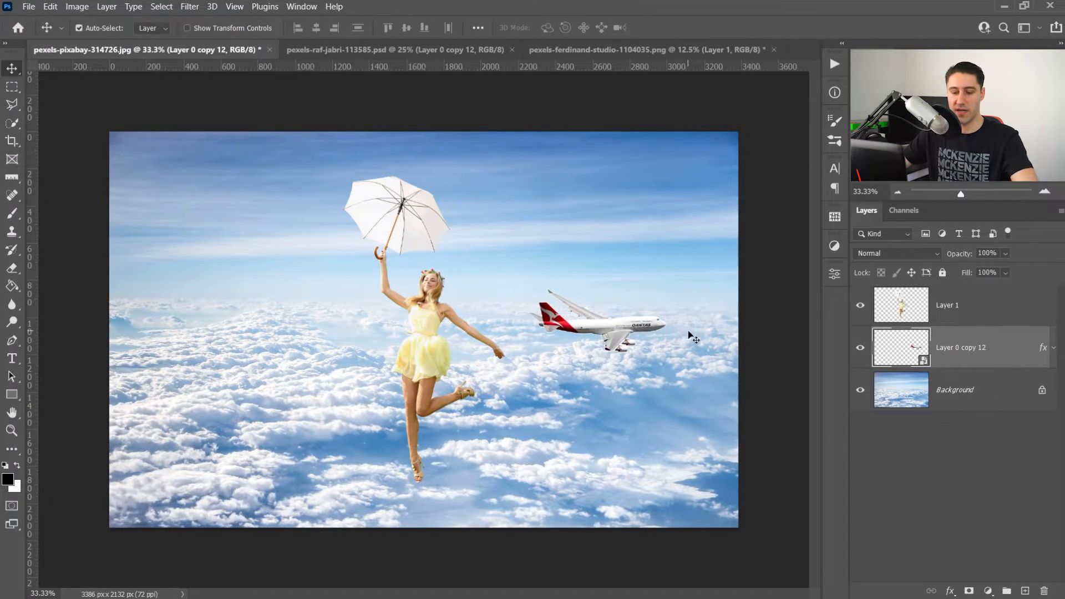
{"action": "key", "text": "ctrl+t"}
{"action": "mouse_move", "coordinate": [669, 288]}
{"action": "left_mouse_down"}
{"action": "mouse_move", "coordinate": [684, 287]}
{"action": "mouse_move", "coordinate": [663, 291]}
{"action": "left_mouse_up"}
{"action": "key", "text": "Return"}
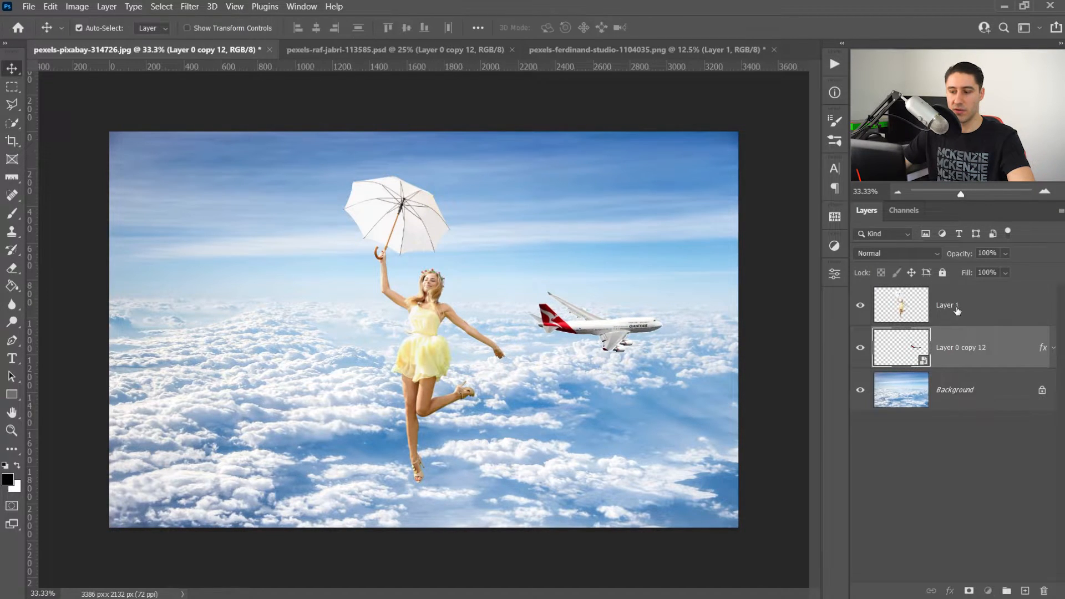
- Free-transform the woman layer slightly smaller and move it left of the canvas centre
{"action": "left_click", "coordinate": [955, 308]}
{"action": "key", "text": "ctrl+t"}
{"action": "left_click_drag", "start_coordinate": [494, 177], "coordinate": [490, 184]}
{"action": "left_click_drag", "start_coordinate": [449, 262], "coordinate": [378, 249]}
{"action": "key", "text": "Return"}
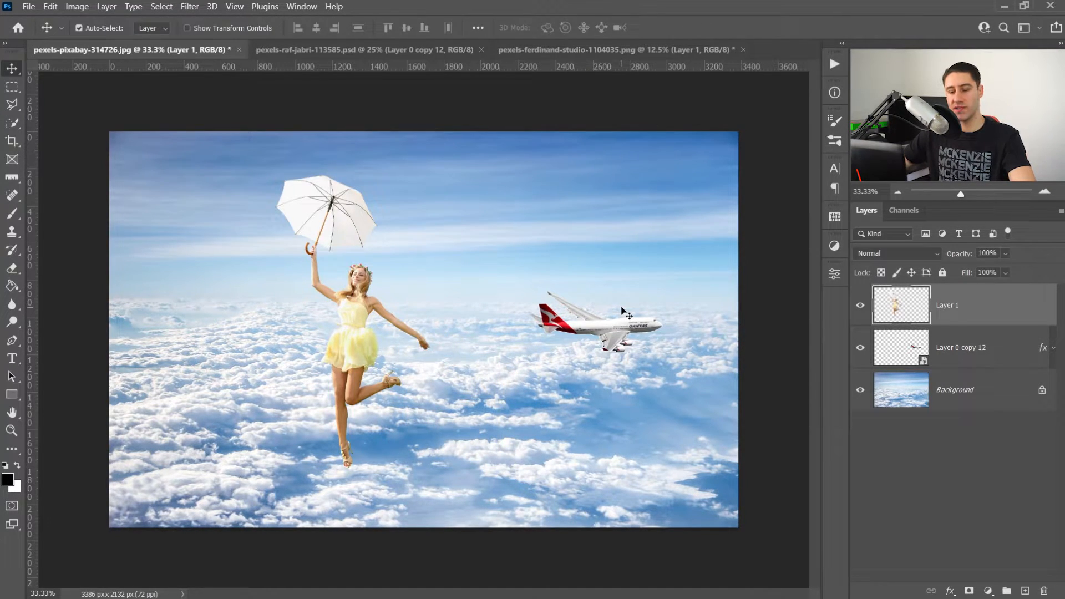
- Select the whole canvas and align the woman layer to its horizontal and vertical centres
{"action": "key", "text": "ctrl+a"}
{"action": "key", "text": "ctrl+a"}
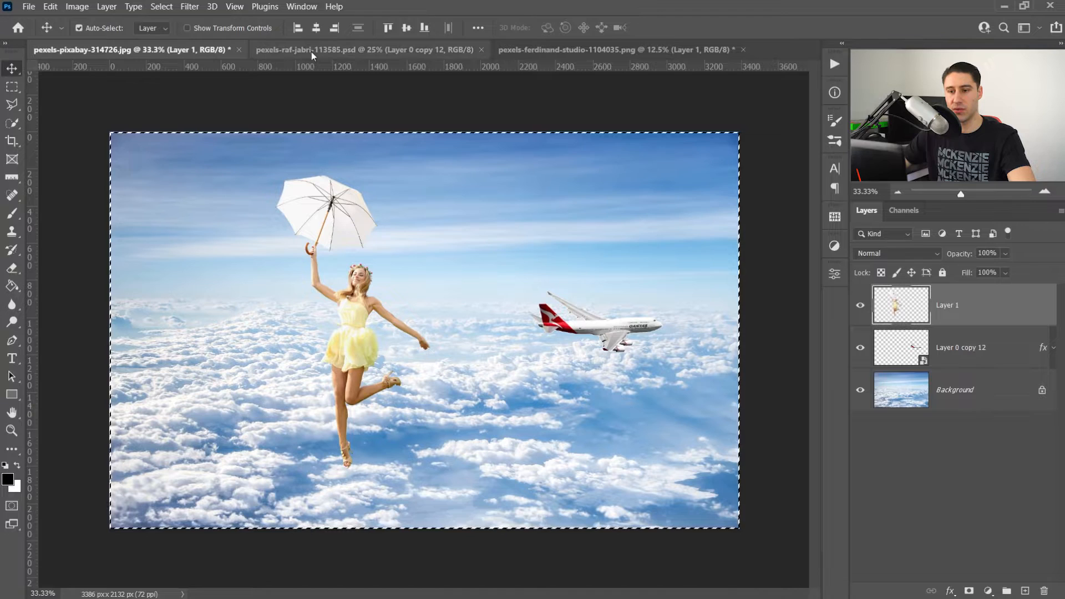
{"action": "left_click", "coordinate": [316, 28]}
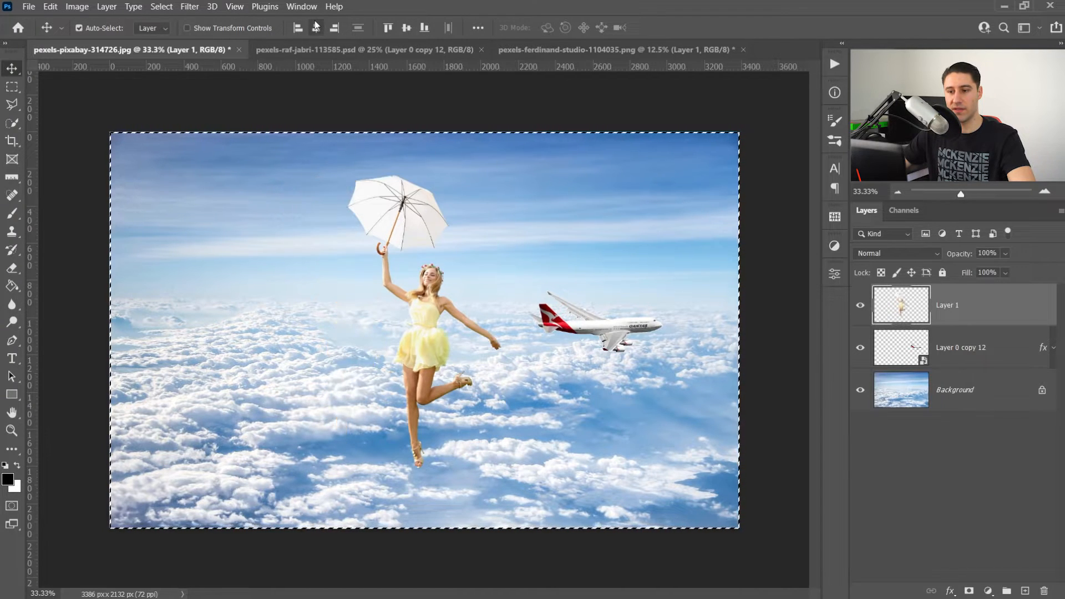
{"action": "left_click", "coordinate": [407, 28]}
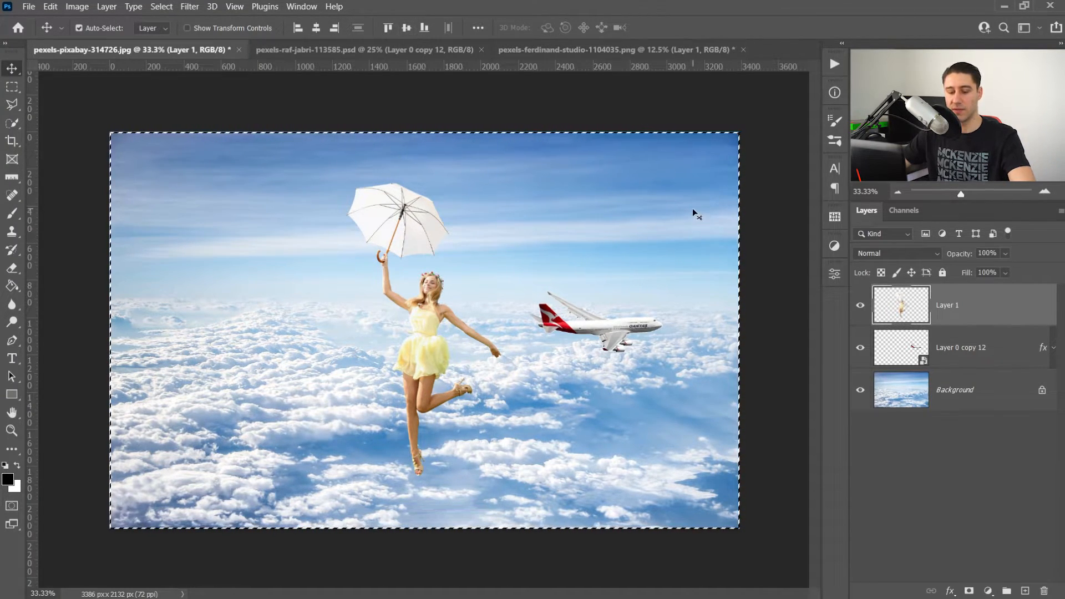
- Clear the canvas selection and hide the sky, airplane and woman layers, with Background as the active layer
{"action": "key", "text": "ctrl+d"}
{"action": "key", "text": "ctrl"}
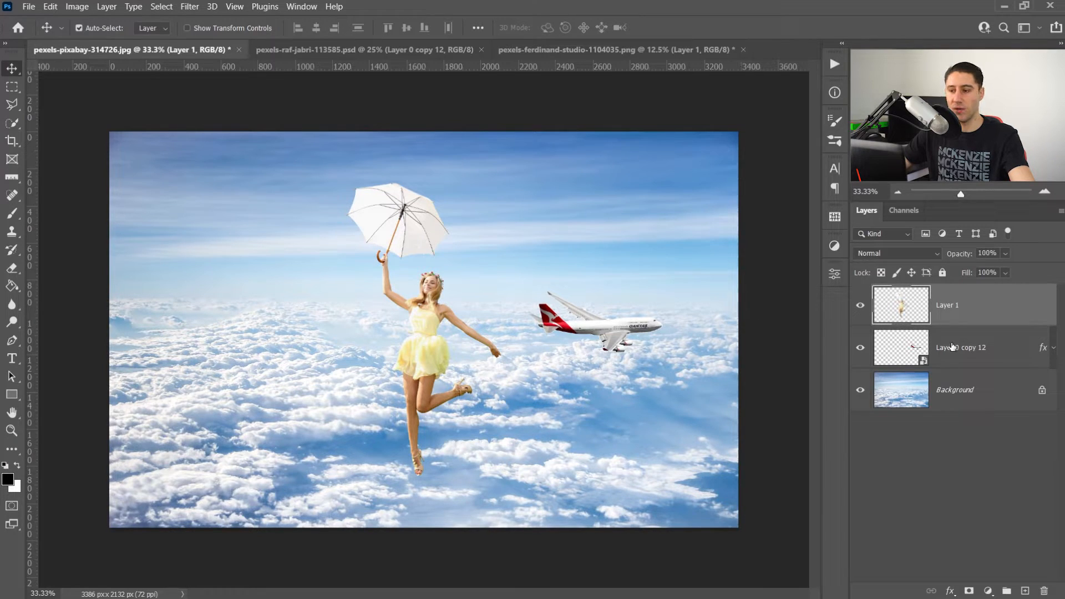
{"action": "left_click", "coordinate": [970, 401]}
{"action": "left_click", "coordinate": [861, 390]}
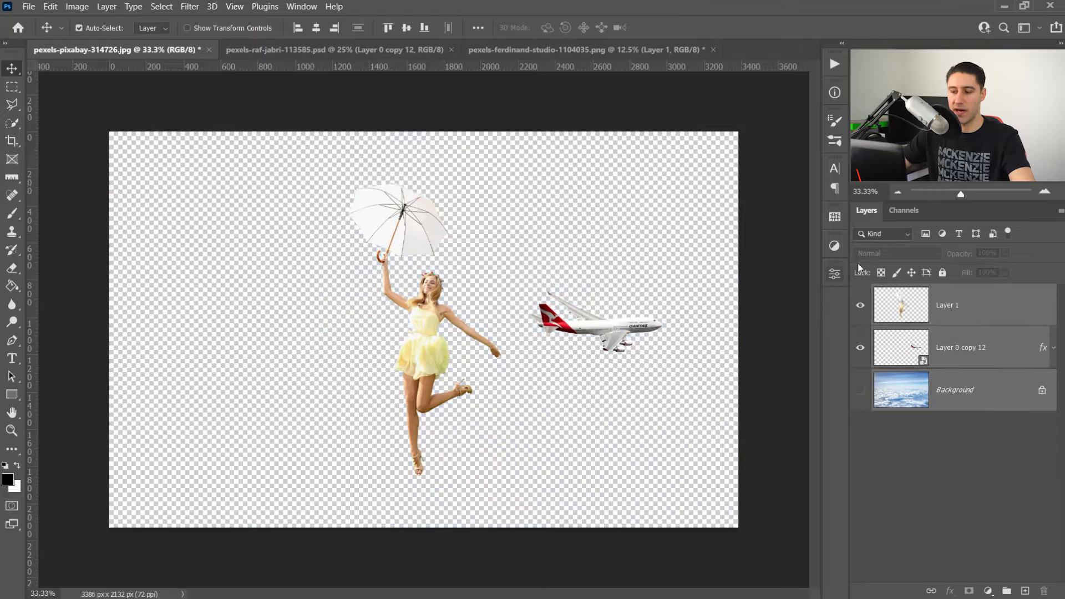
{"action": "left_click", "coordinate": [861, 351]}
{"action": "left_click", "coordinate": [861, 305]}
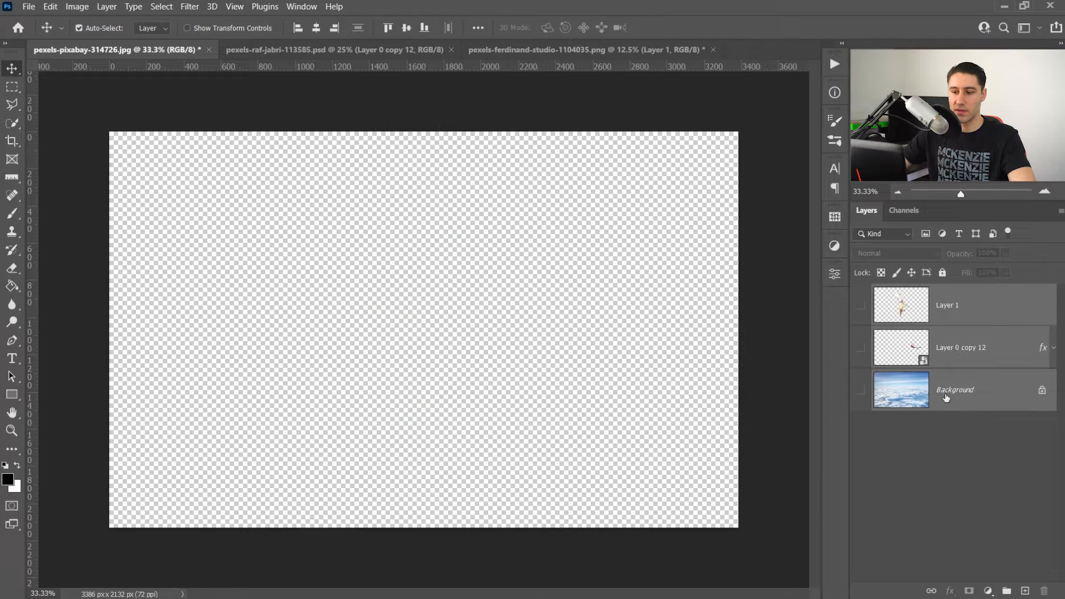
{"action": "left_click", "coordinate": [982, 390]}
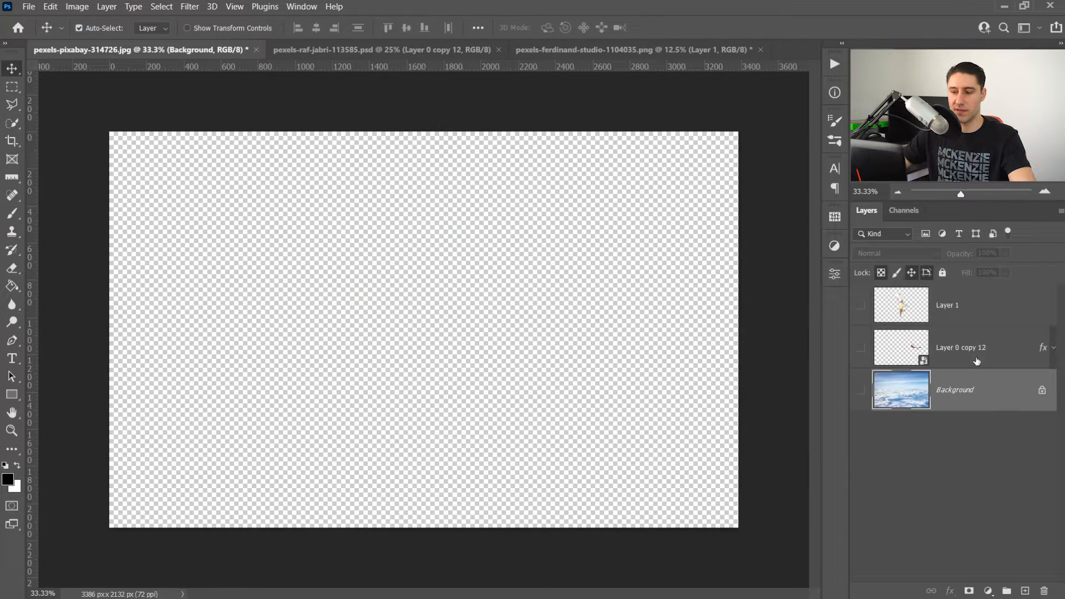
- Place pexels-ferdinand-studio-1104035.png, pexels-raf-jabri-113585.png and pexels-pixabay-314726.jpg together from File Explorer into the document, accepting the sky photo at 100% scale
{"action": "left_click", "coordinate": [256, 586]}
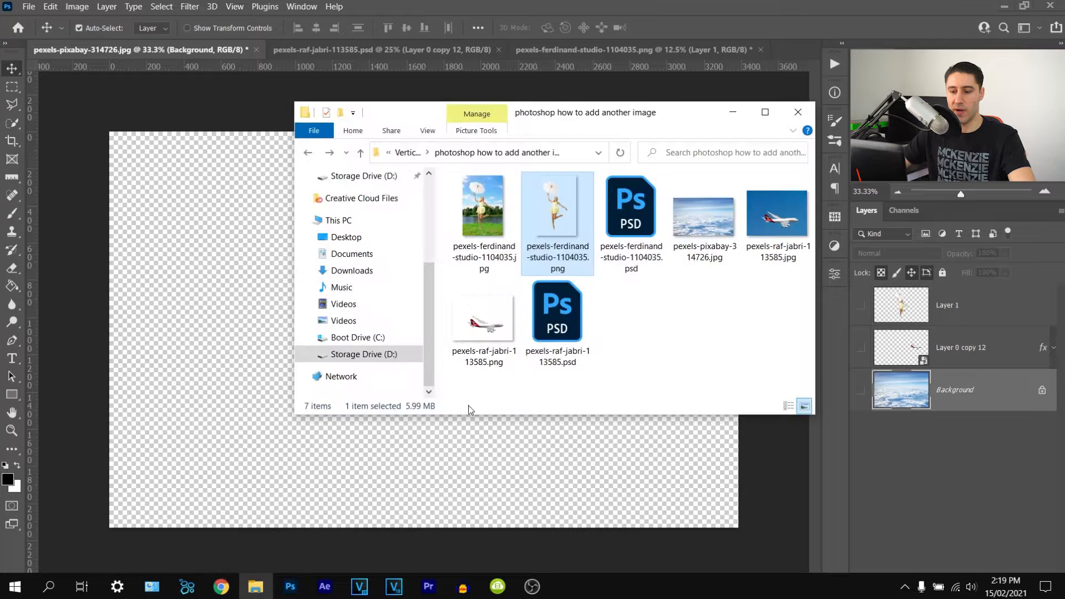
{"action": "left_click", "coordinate": [690, 361]}
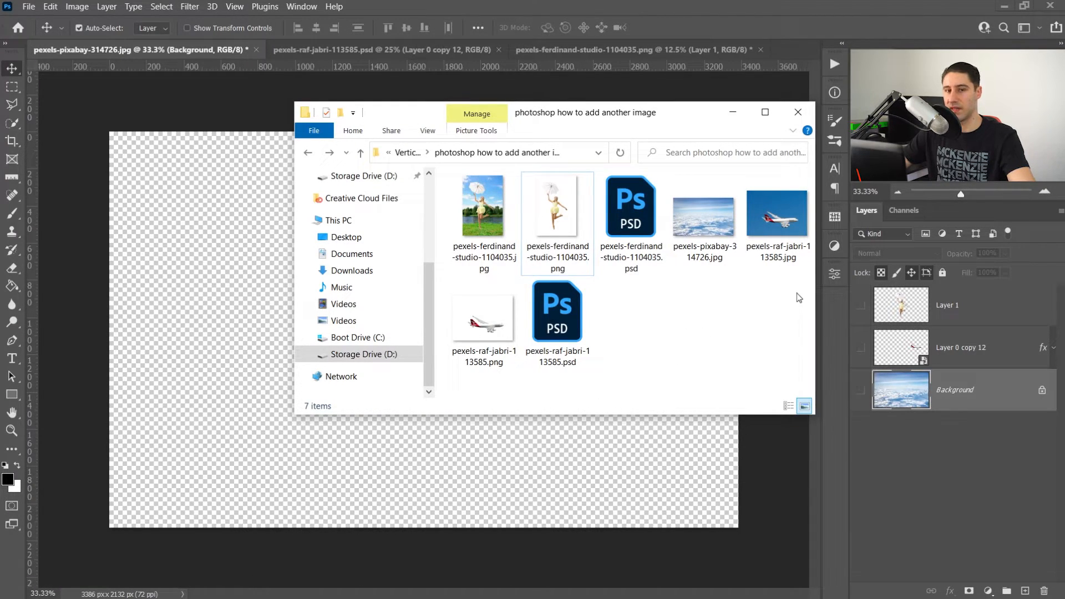
{"action": "left_click", "coordinate": [557, 212]}
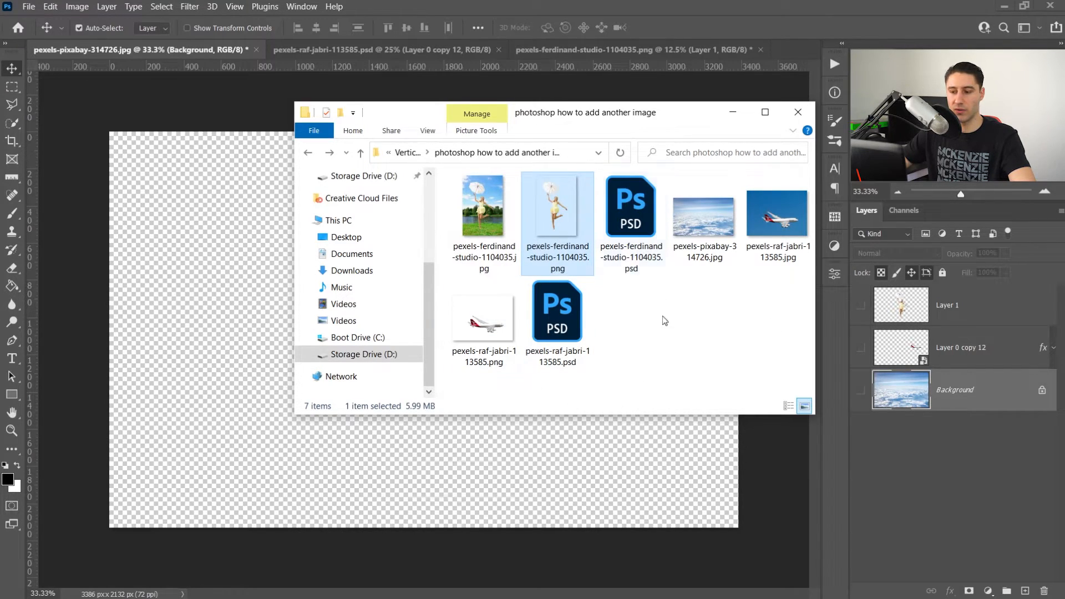
{"action": "left_click", "coordinate": [496, 321], "text": "ctrl"}
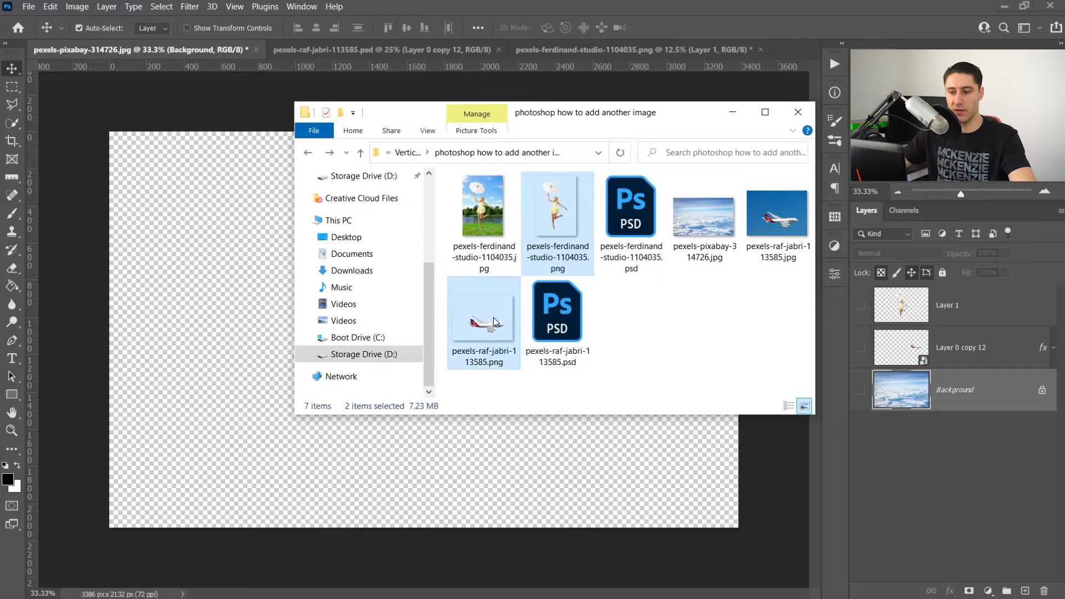
{"action": "left_click", "coordinate": [698, 209], "text": "ctrl"}
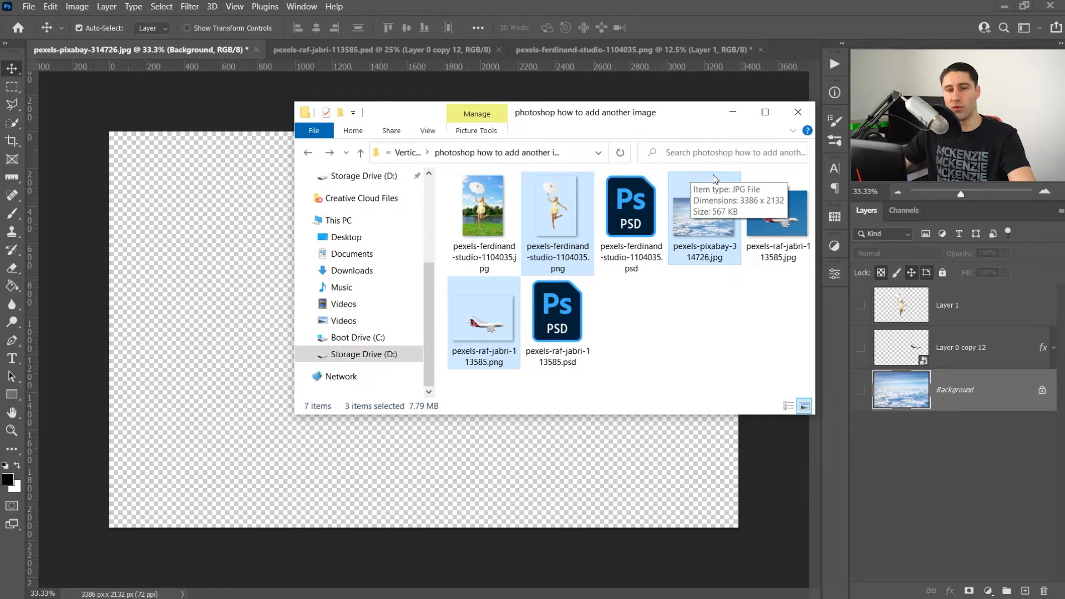
{"action": "left_click_drag", "start_coordinate": [709, 221], "coordinate": [189, 381]}
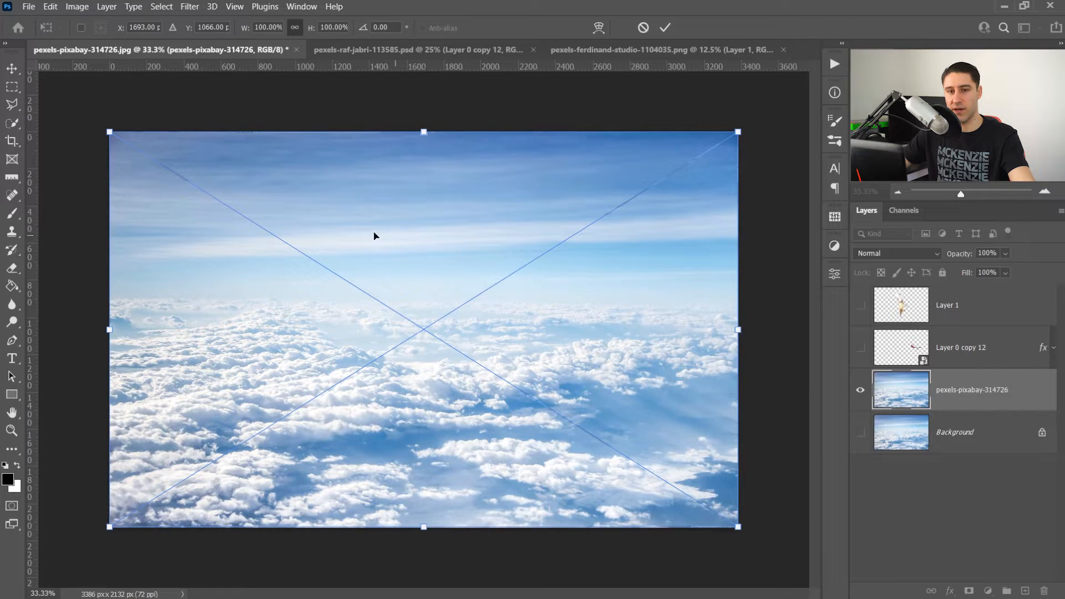
{"action": "key", "text": "Return"}
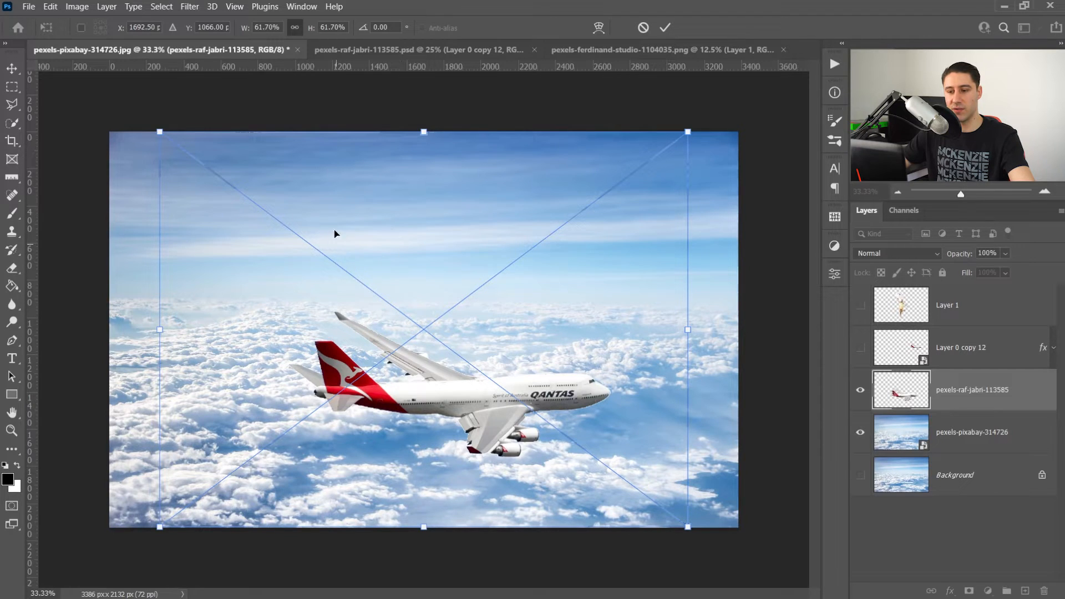
- Scale the placed airplane image to about 23% and position it right of the canvas centre, near the horizon
{"action": "left_click_drag", "start_coordinate": [688, 132], "coordinate": [507, 303]}
{"action": "left_click_drag", "start_coordinate": [461, 379], "coordinate": [638, 227]}
{"action": "left_click_drag", "start_coordinate": [638, 150], "coordinate": [503, 254]}
{"action": "left_click_drag", "start_coordinate": [466, 356], "coordinate": [661, 338]}
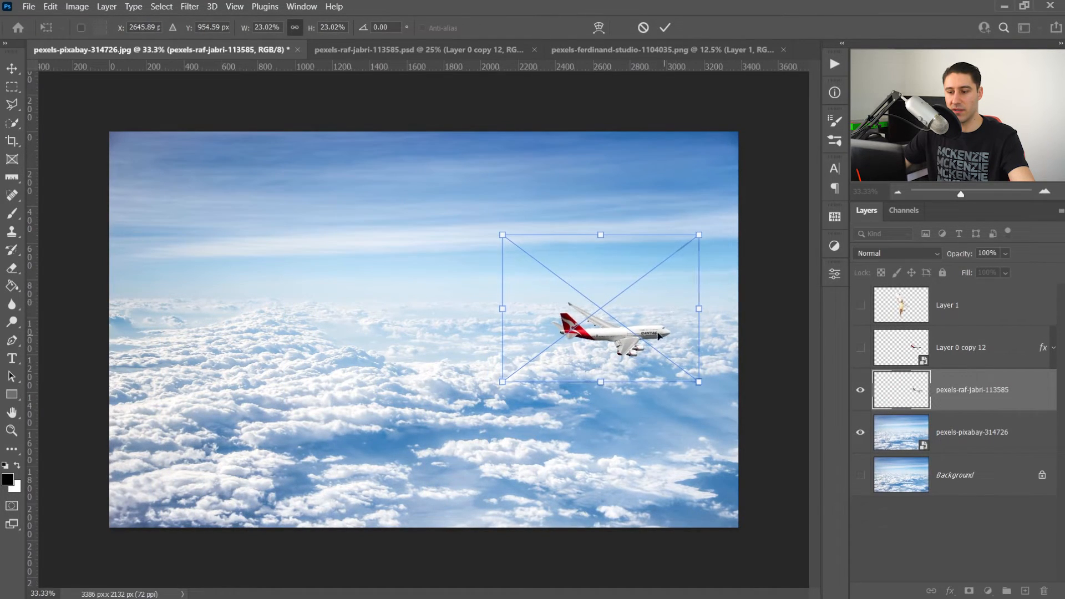
{"action": "key", "text": "Return"}
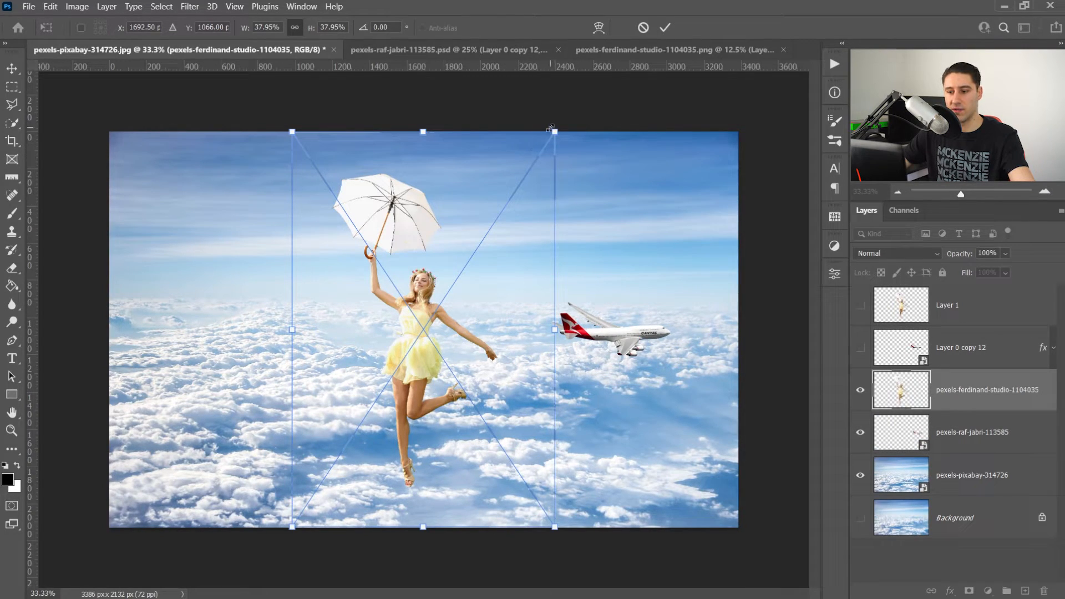
- Scale the placed woman image around its centre to about 31%, keeping it in the middle of the canvas
{"action": "left_click_drag", "start_coordinate": [554, 131], "coordinate": [496, 220]}
{"action": "key", "text": "ctrl+z"}
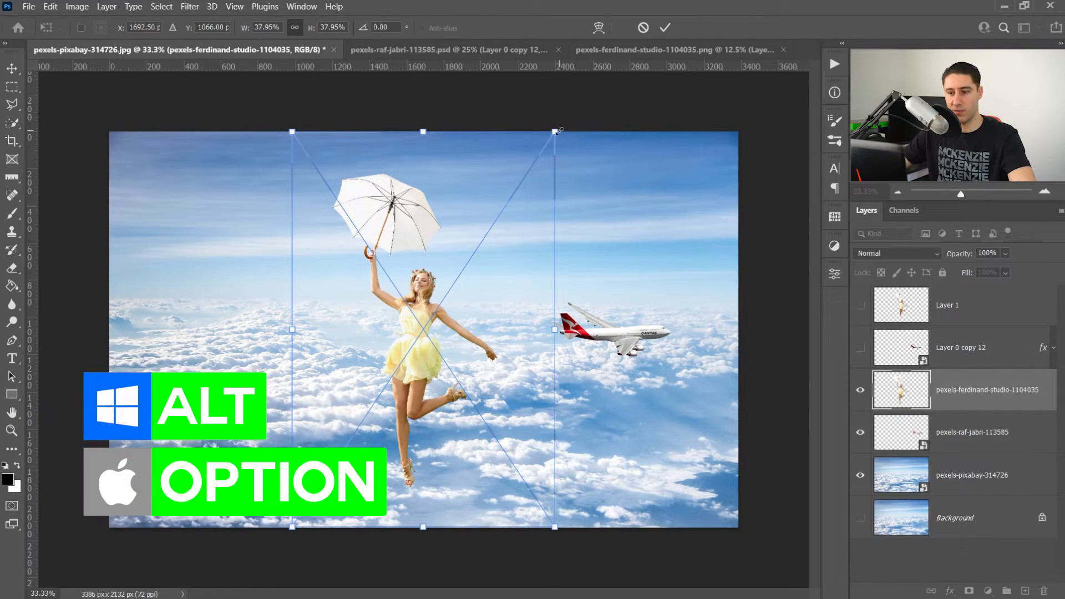
{"action": "left_click_drag", "start_coordinate": [558, 130], "coordinate": [518, 156]}
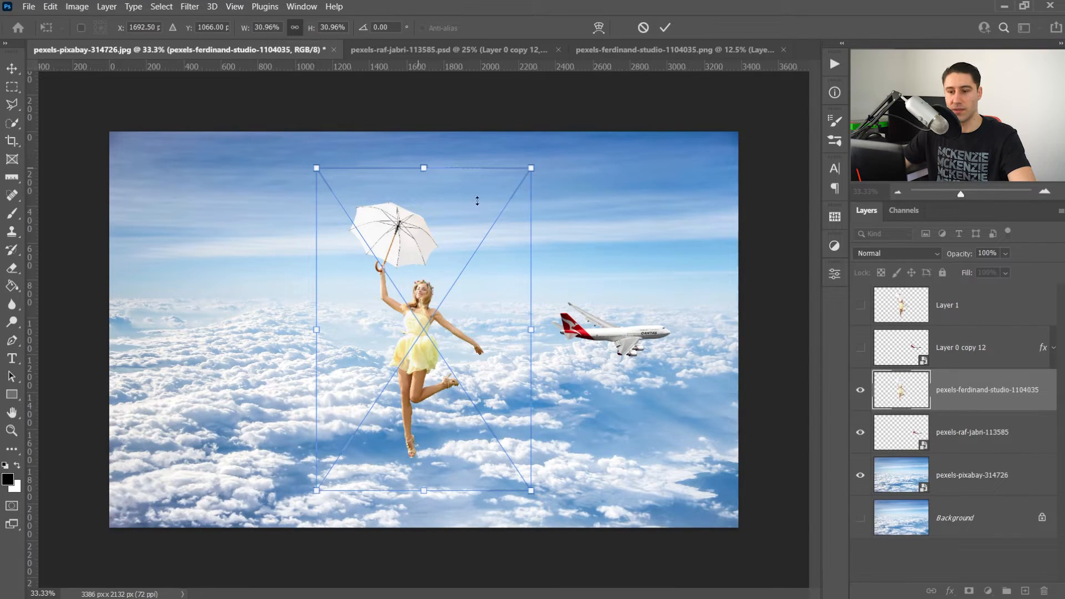
{"action": "key", "text": "Return"}
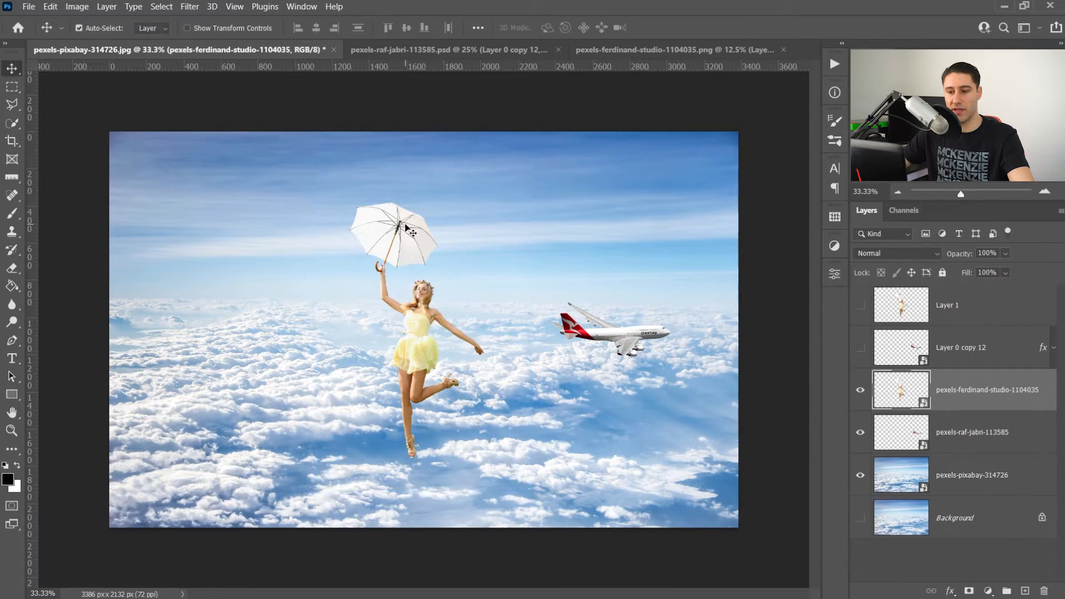